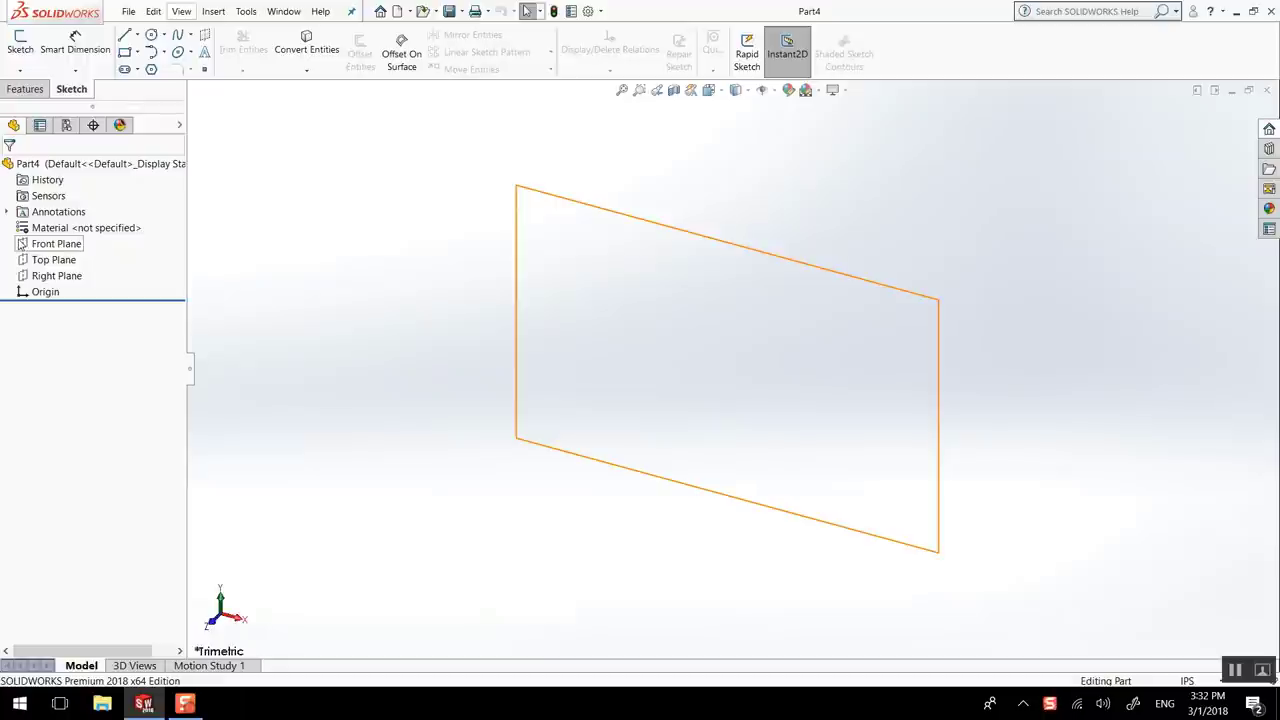
Step: Start a new sketch on the Front Plane
click(25, 90)
click(73, 90)
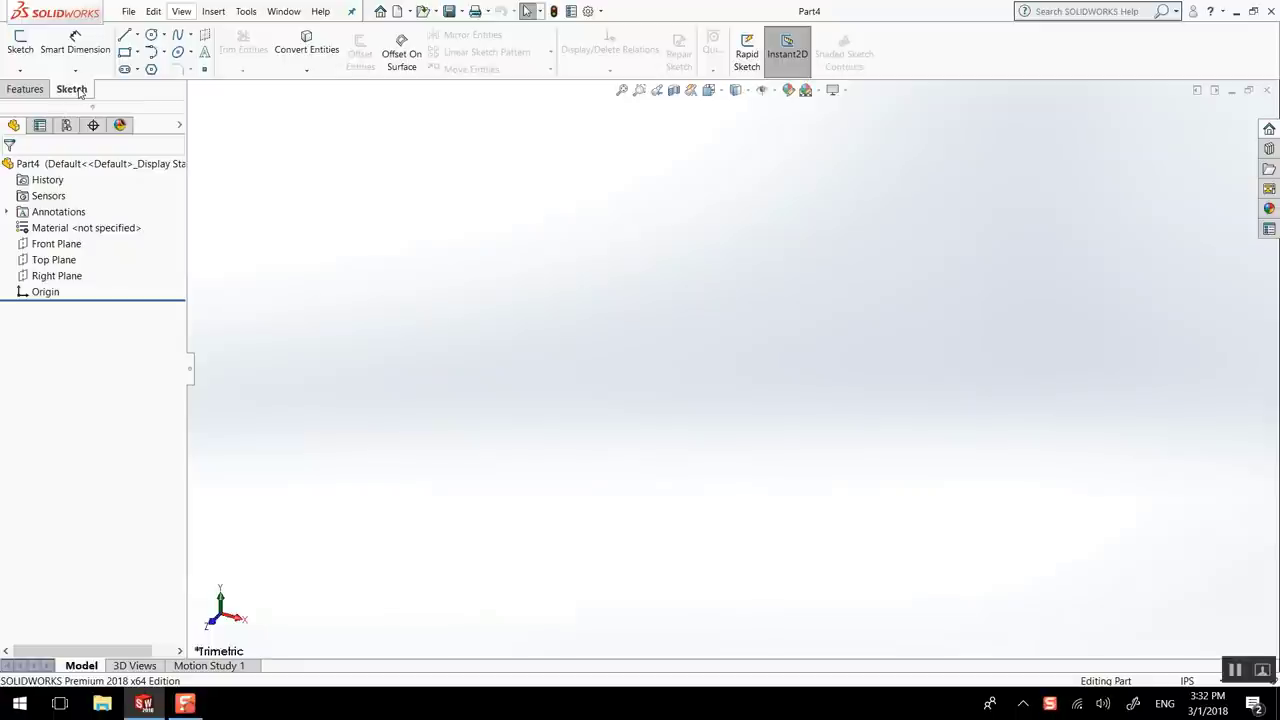
click(50, 244)
click(56, 224)
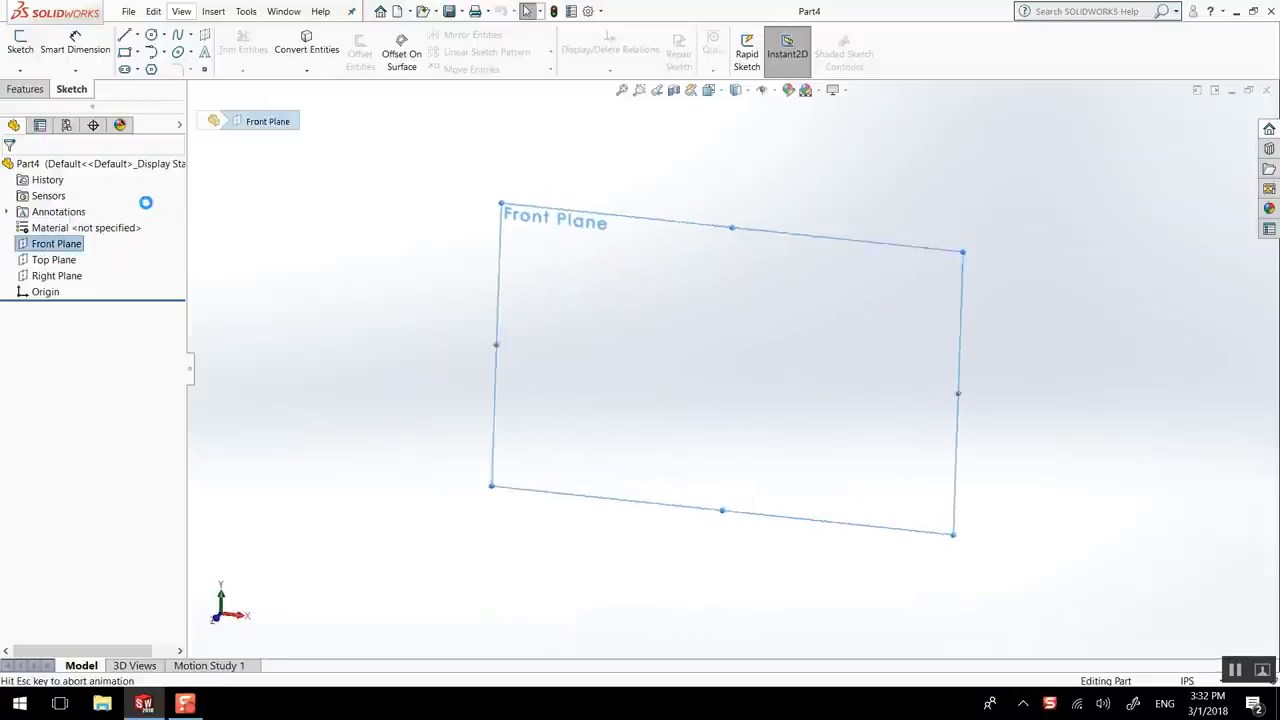
Step: Draw a horizontal midpoint line centred on the origin
click(123, 38)
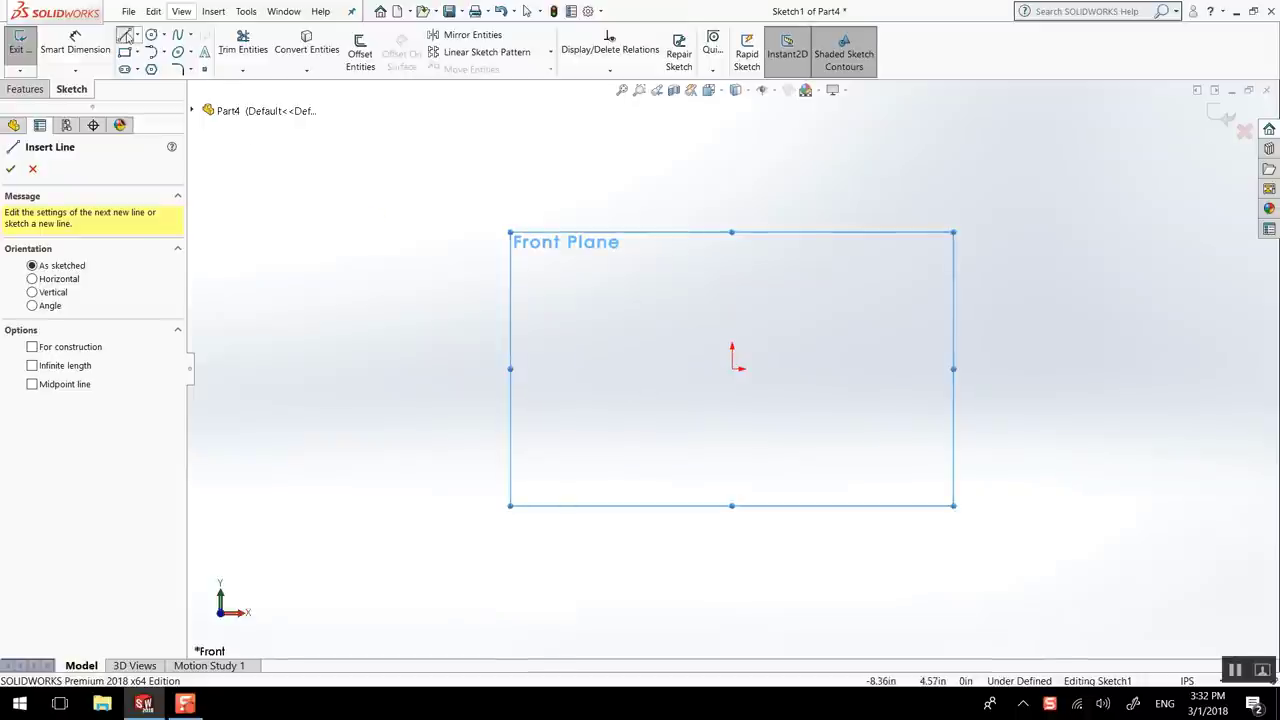
click(138, 36)
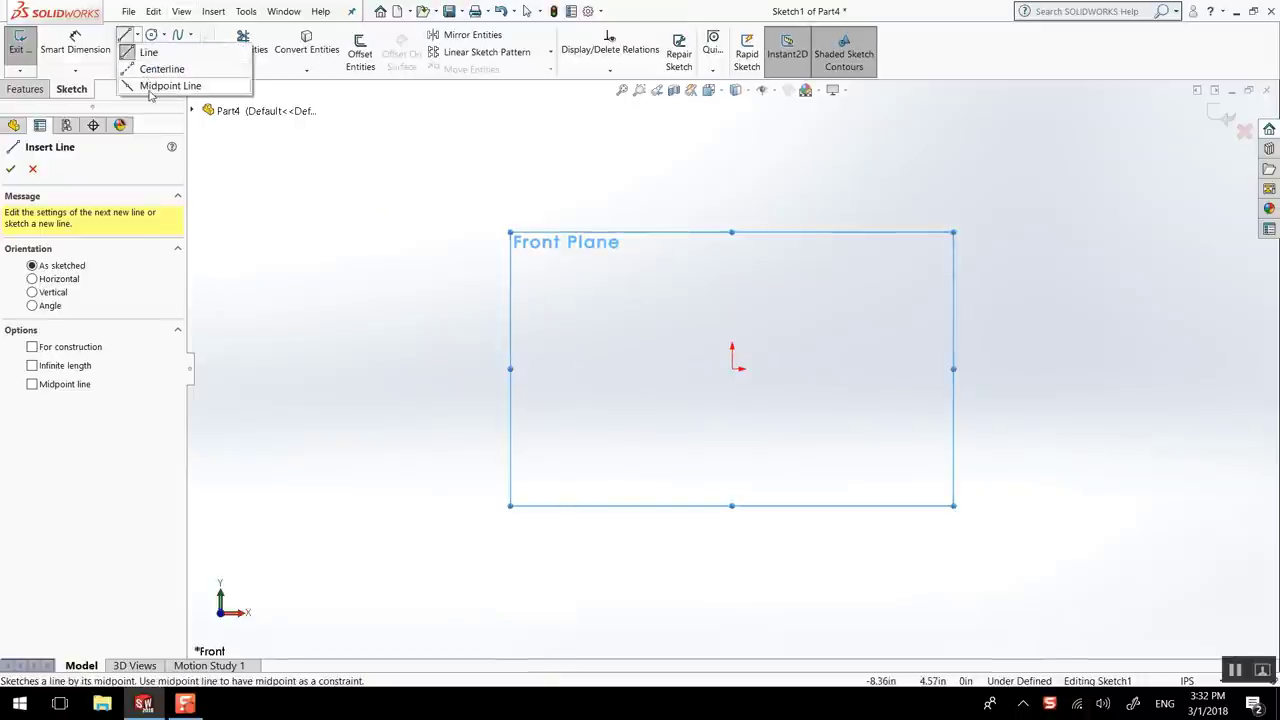
click(146, 85)
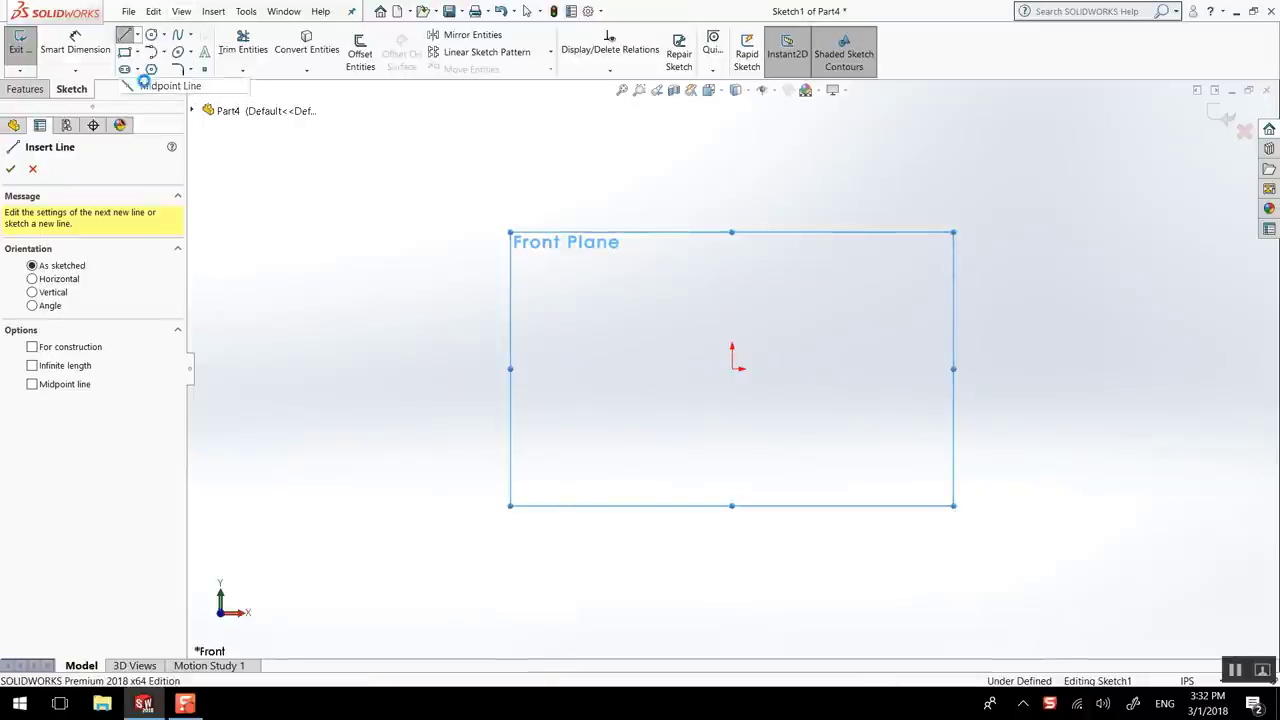
click(736, 370)
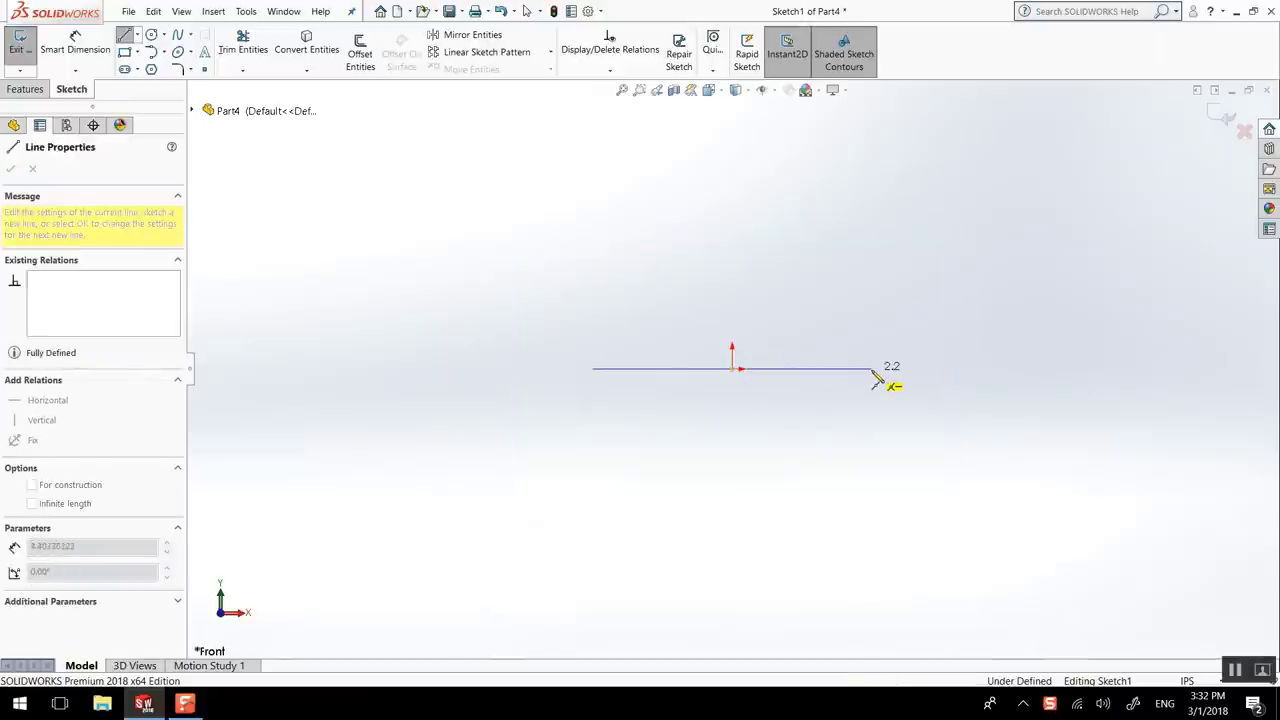
click(872, 369)
click(1214, 684)
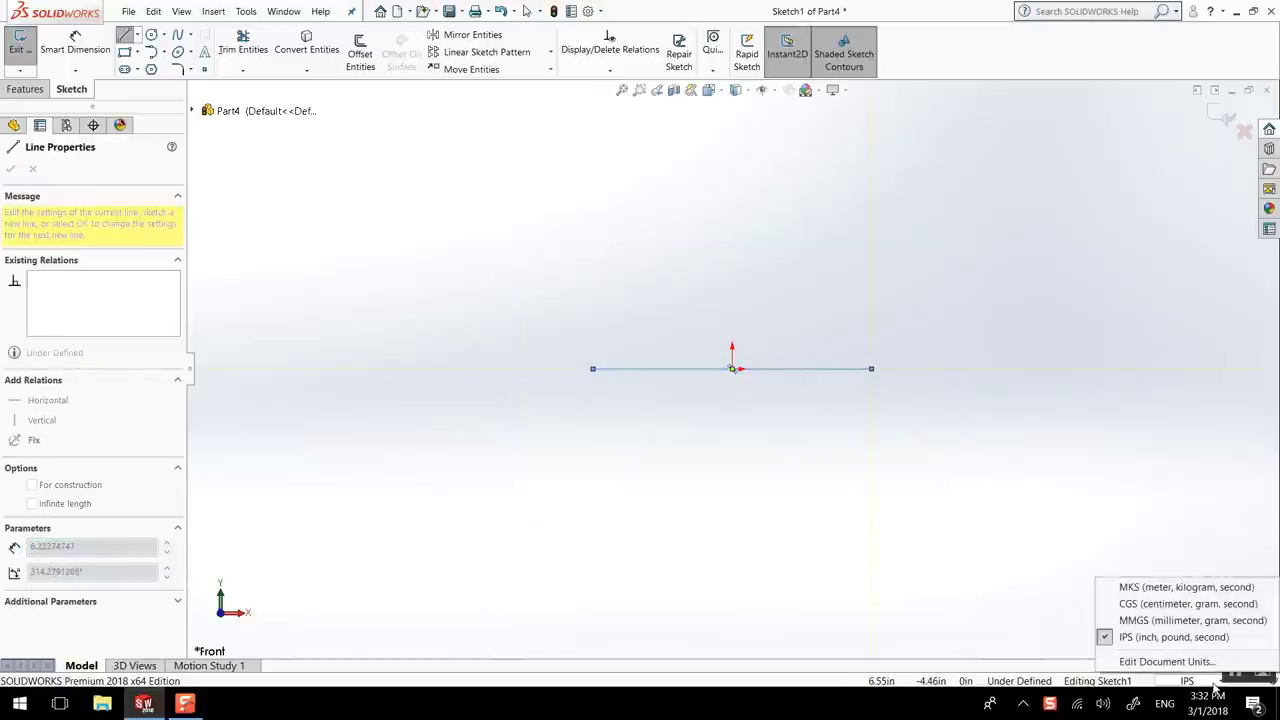
Step: Switch the document units to CGS and reopen Sketch1 for editing
click(1188, 604)
key(Escape)
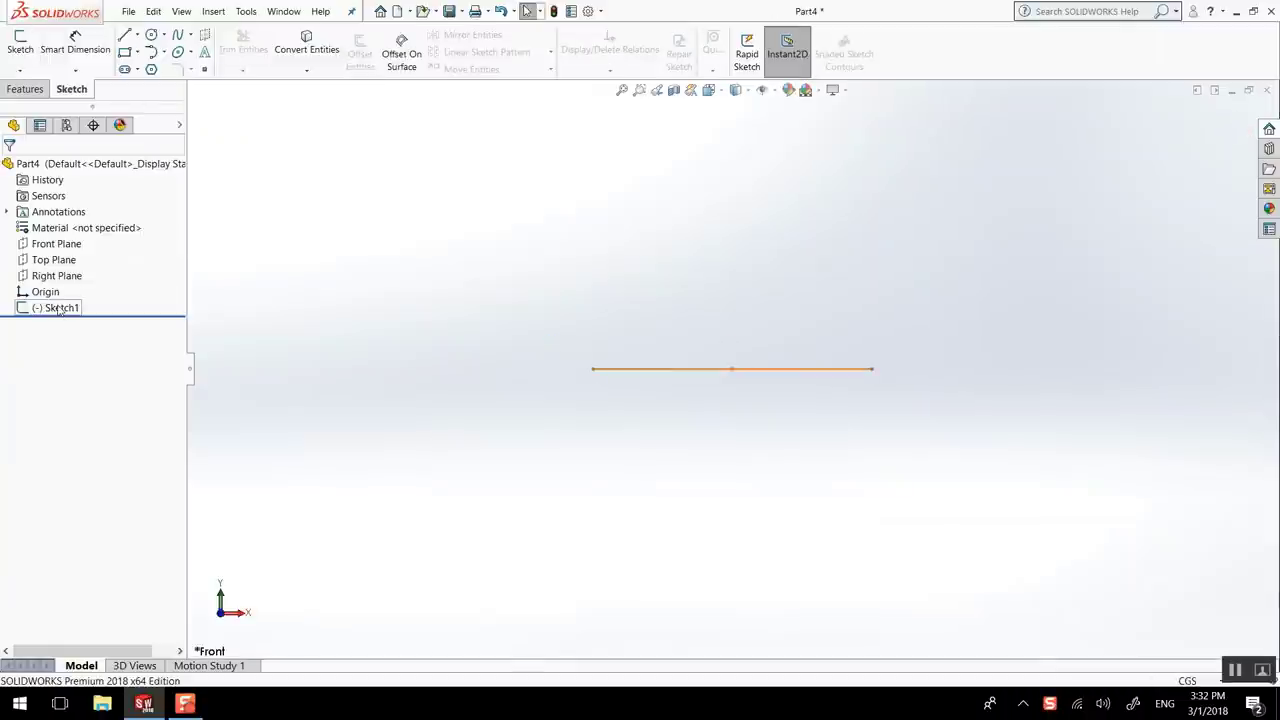
click(58, 307)
click(69, 265)
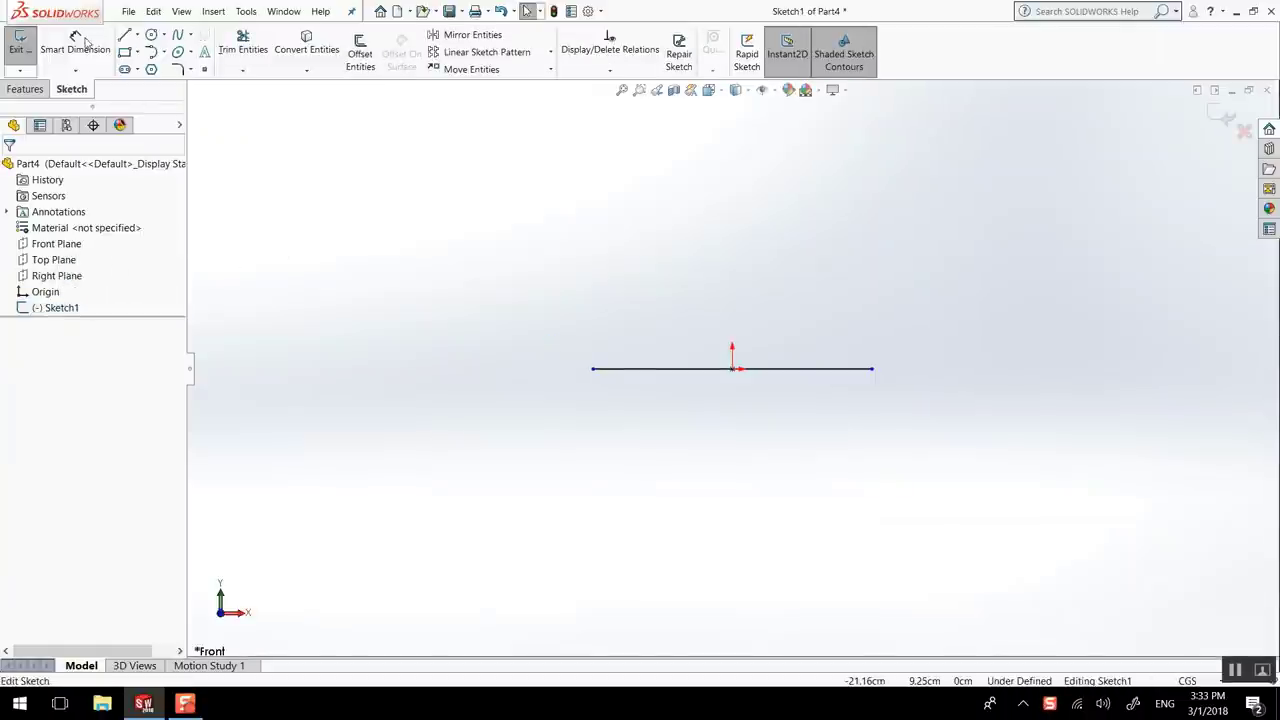
Step: Dimension the centred horizontal line to 80 cm
click(798, 370)
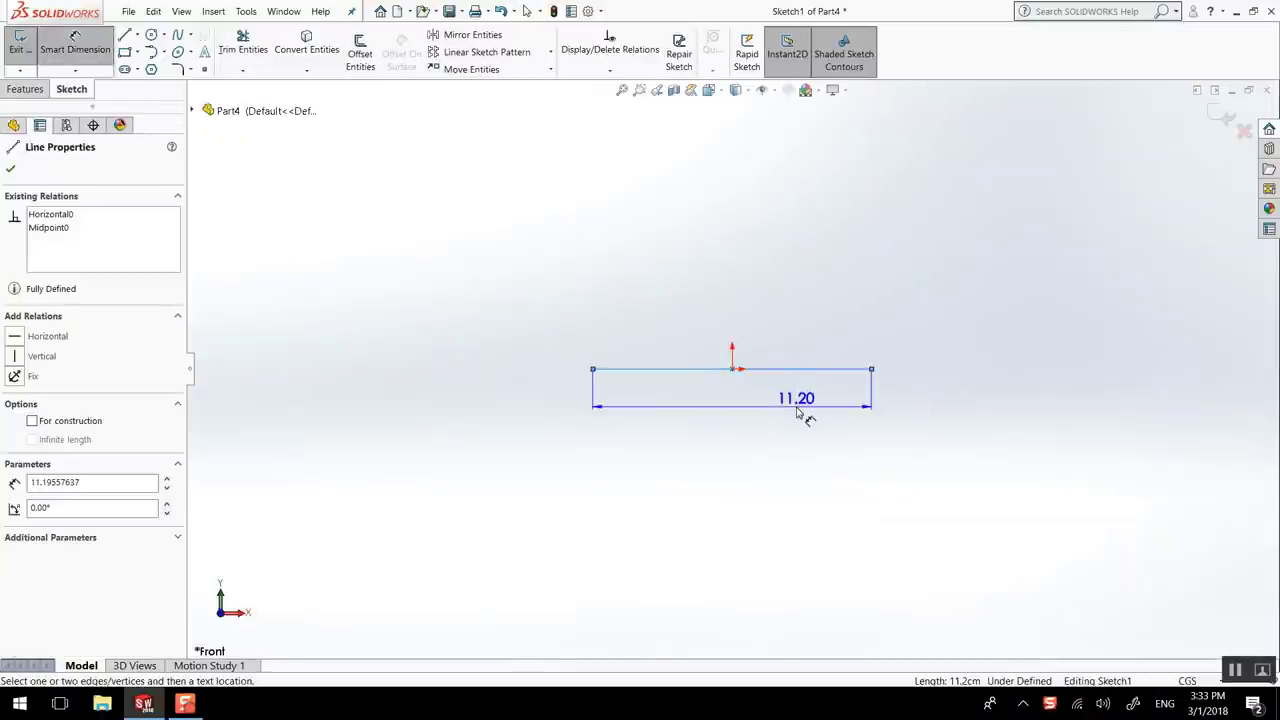
click(801, 416)
text(6)
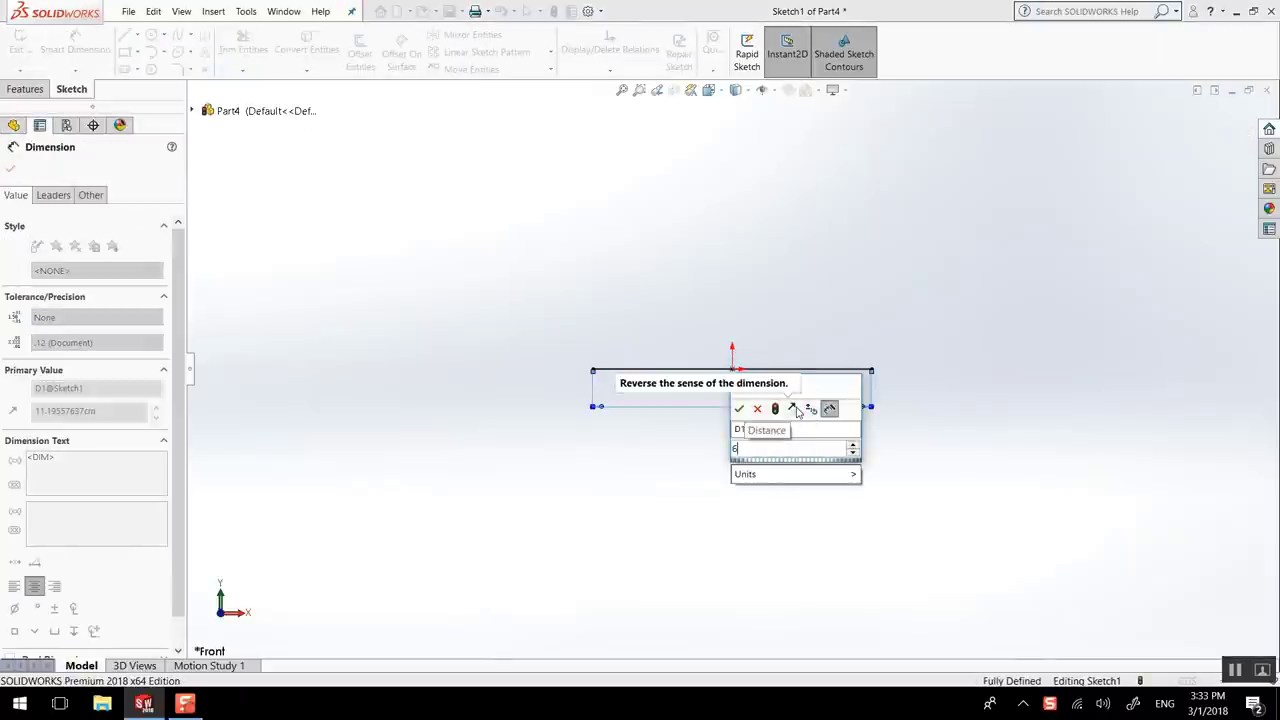
text(0)
key(Return)
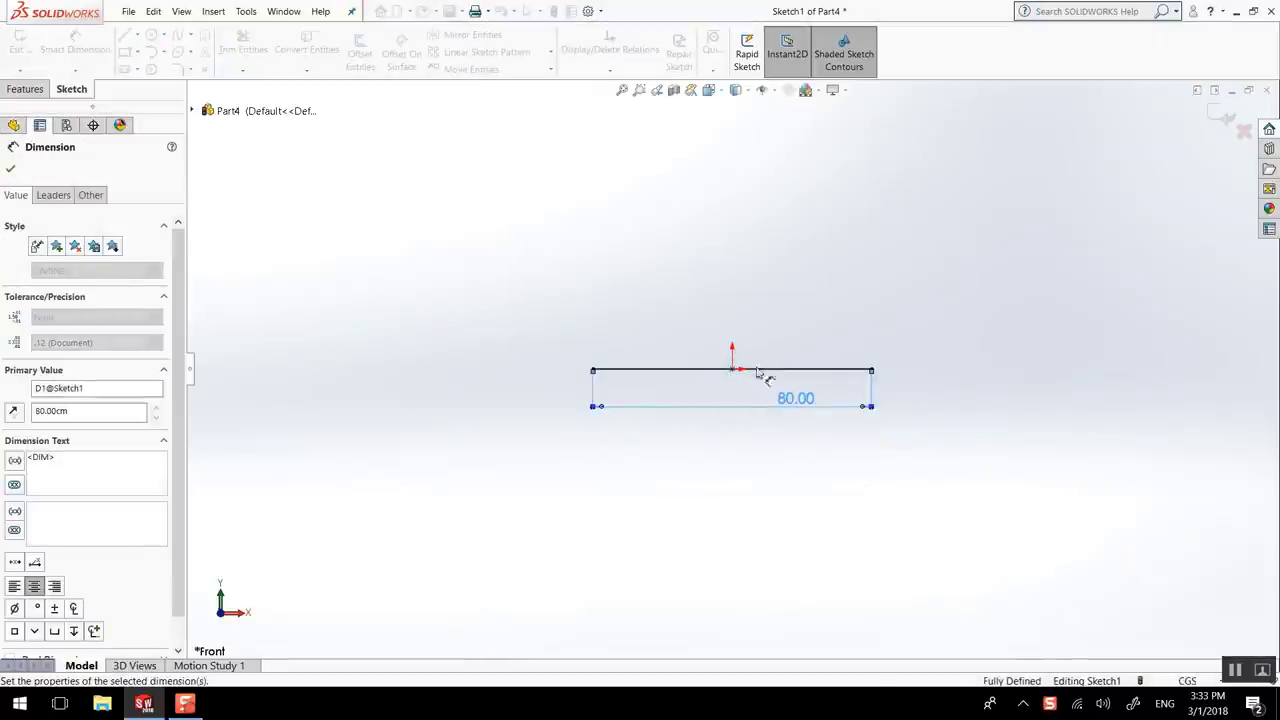
Step: Draw a vertical line up from the left end and dimension it 40 cm
key(l)
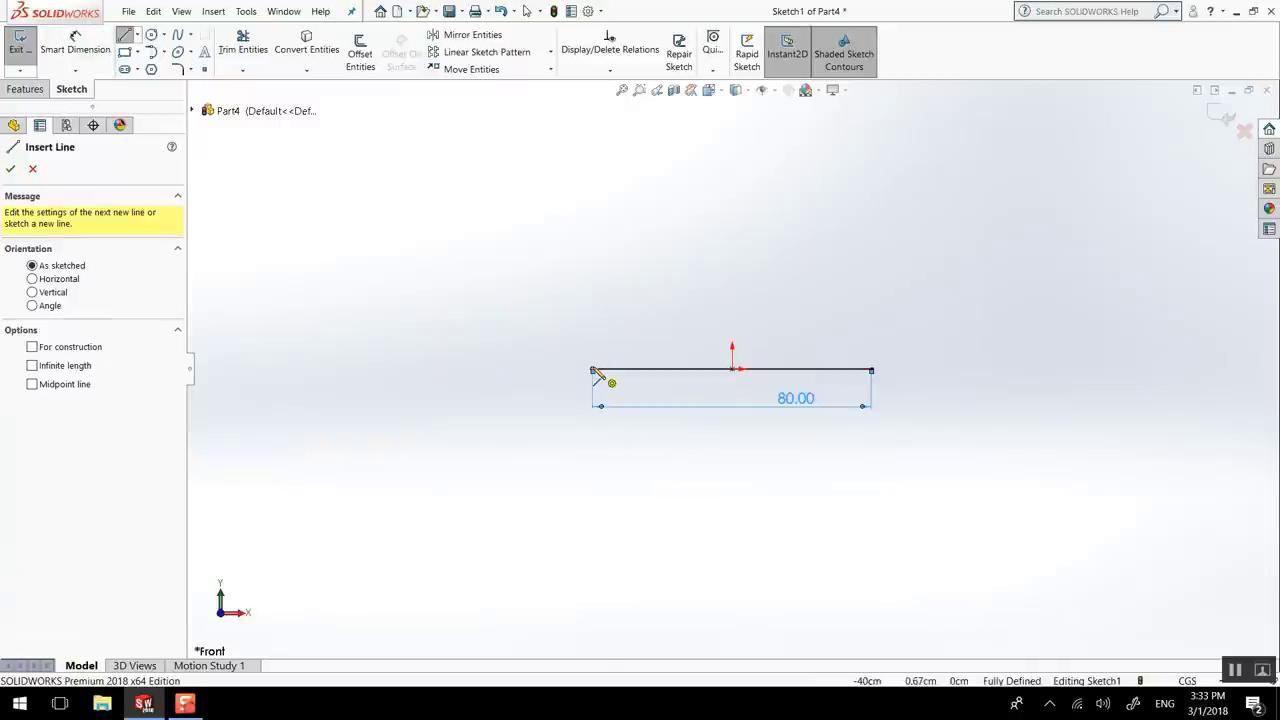
click(593, 370)
click(593, 245)
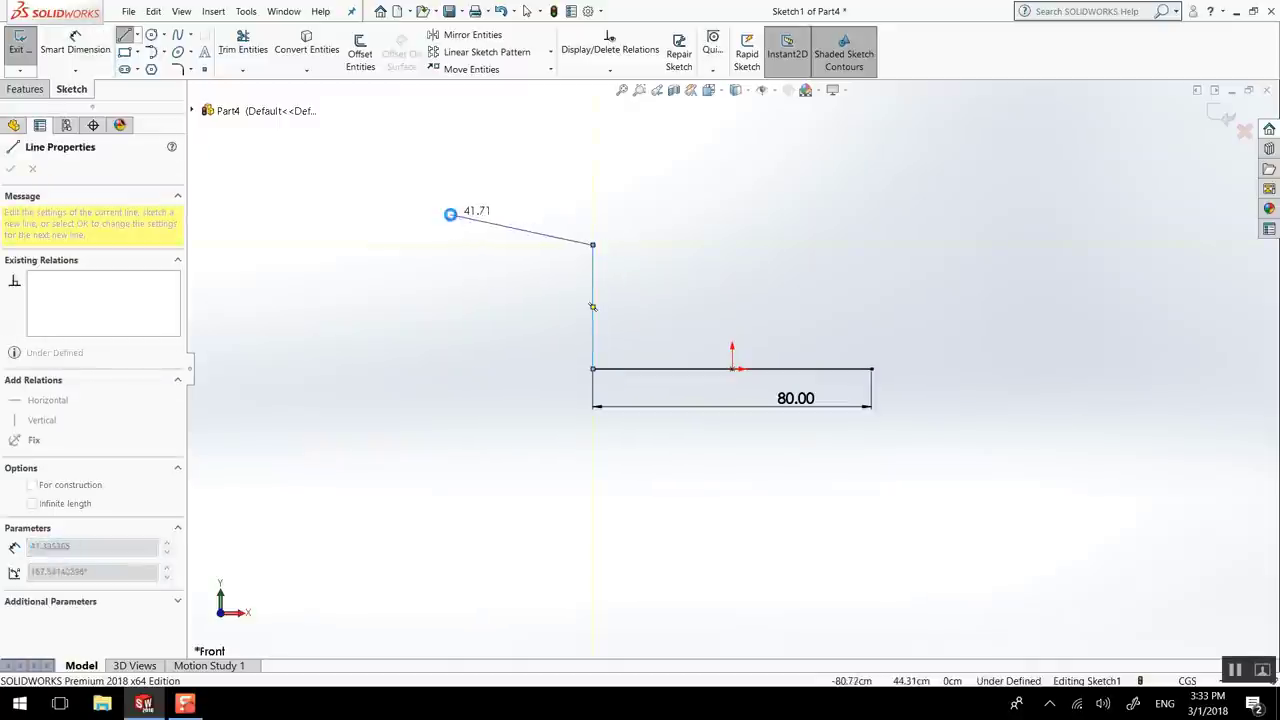
key(Escape)
key(d)
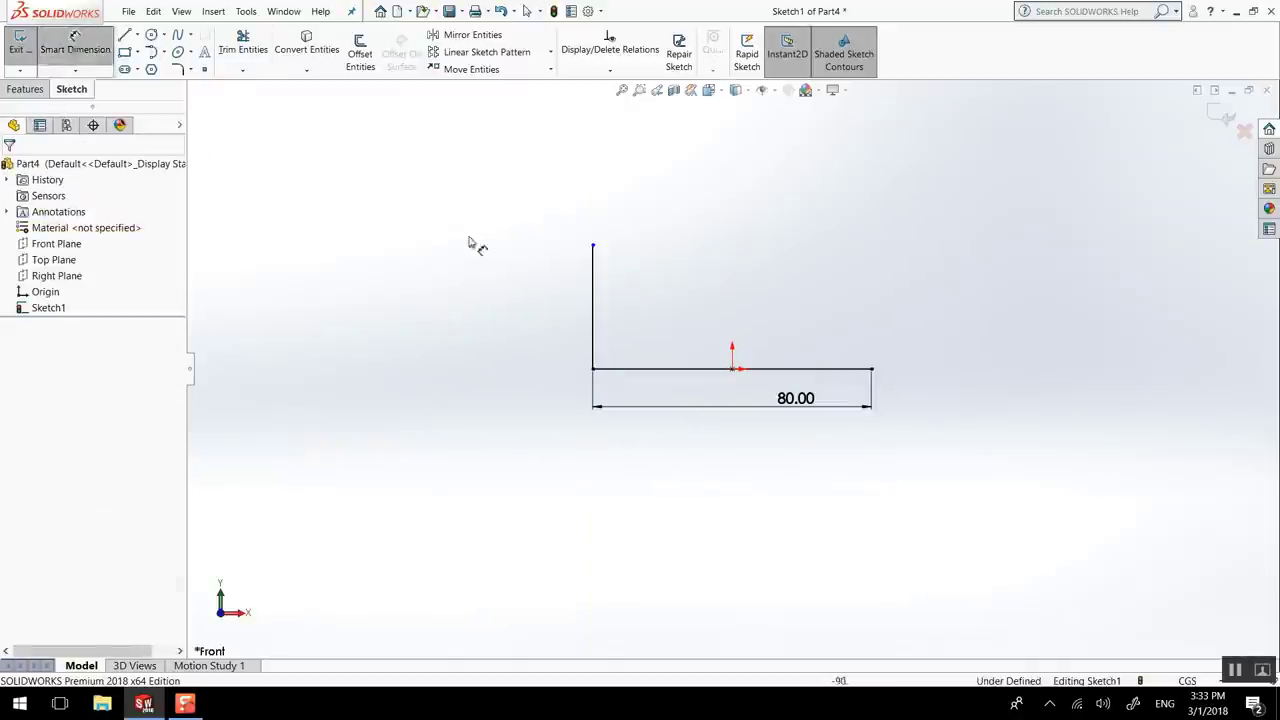
click(593, 272)
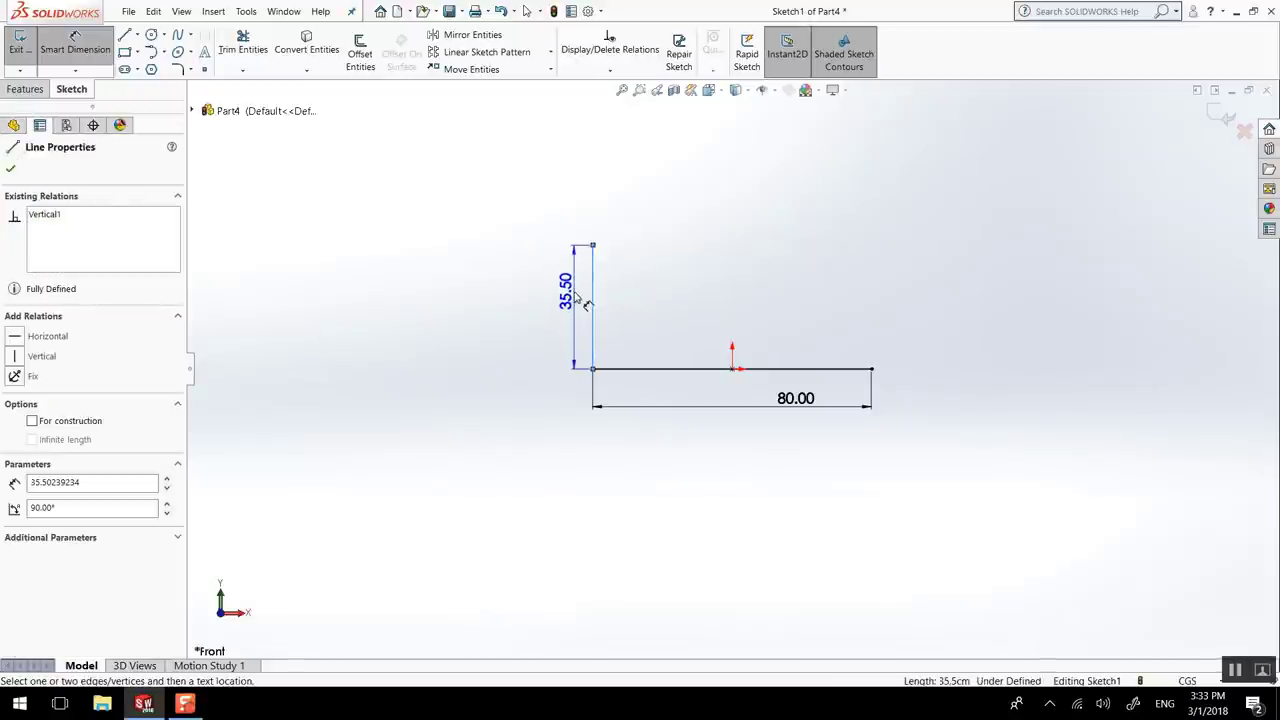
click(573, 292)
text(40)
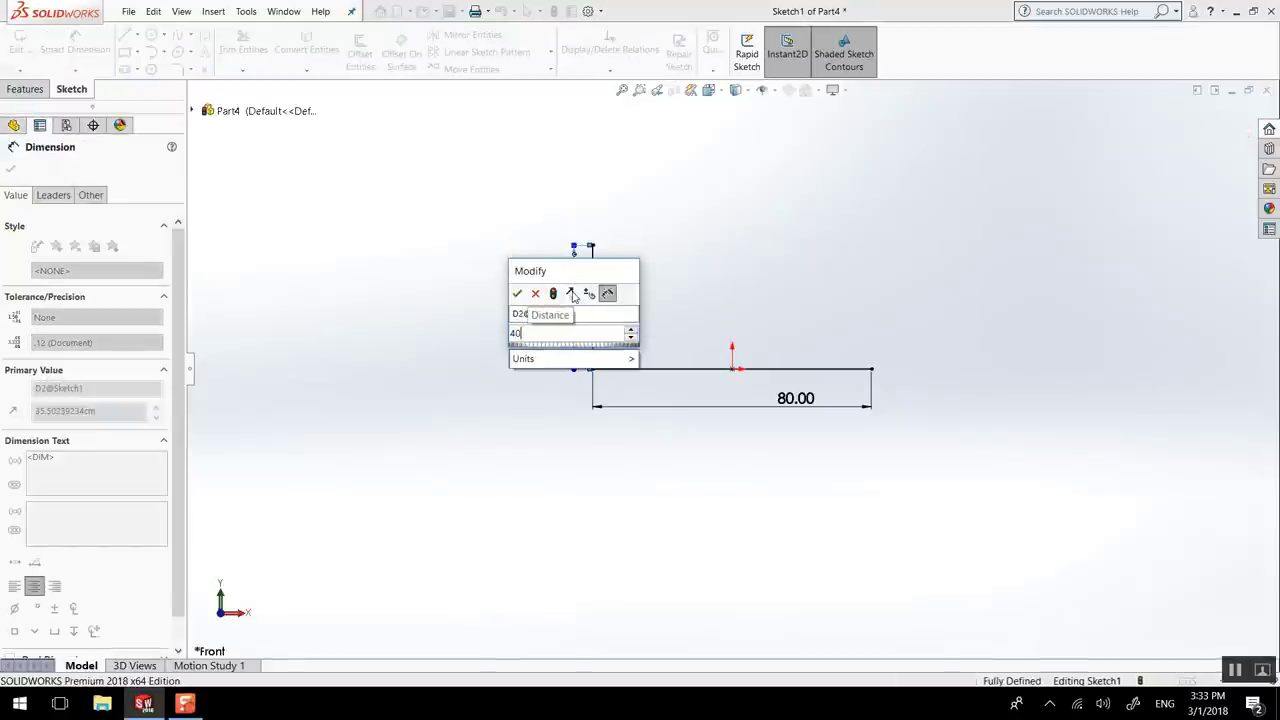
key(Return)
Step: Close the rectangle with the top and right edges and fit it in view
key(l)
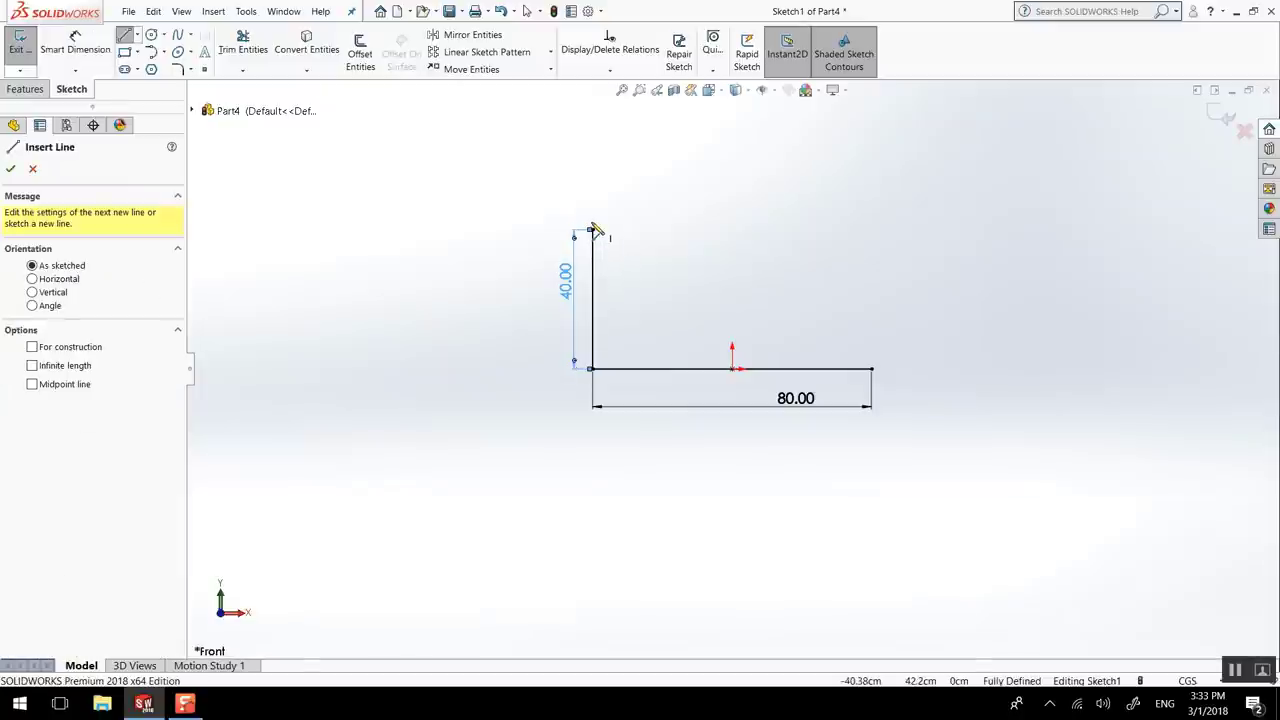
click(592, 231)
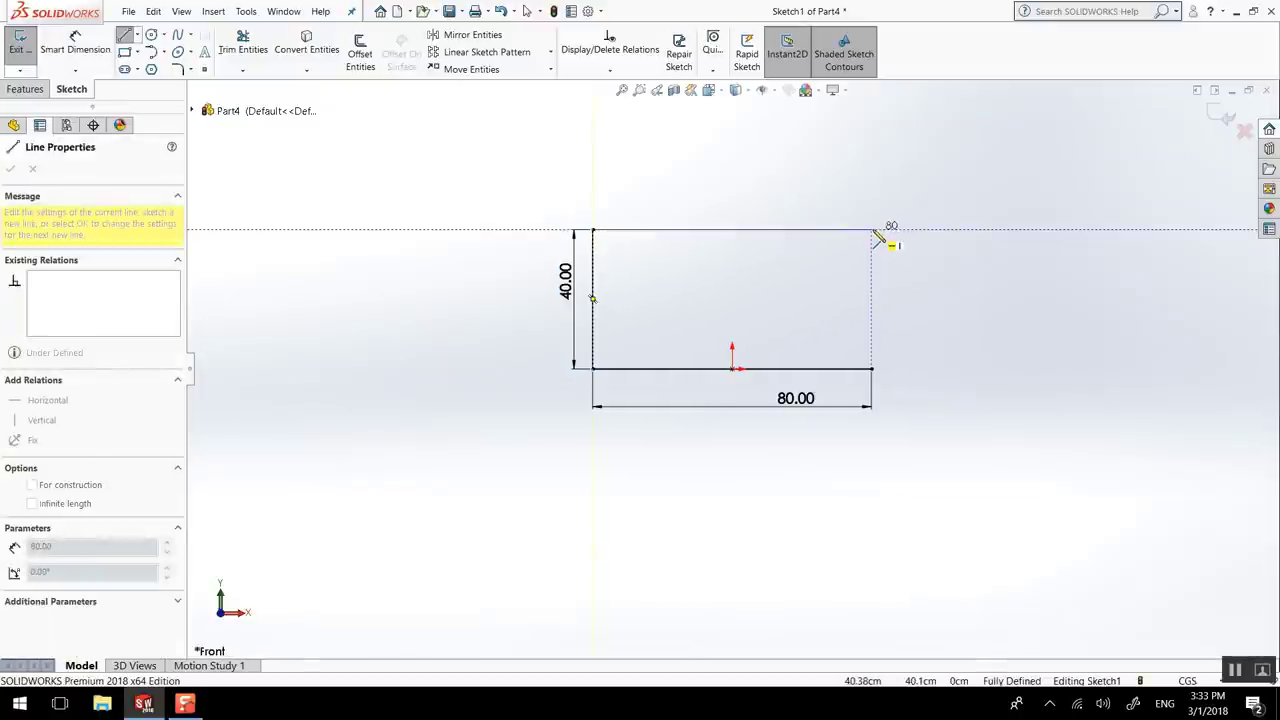
click(874, 230)
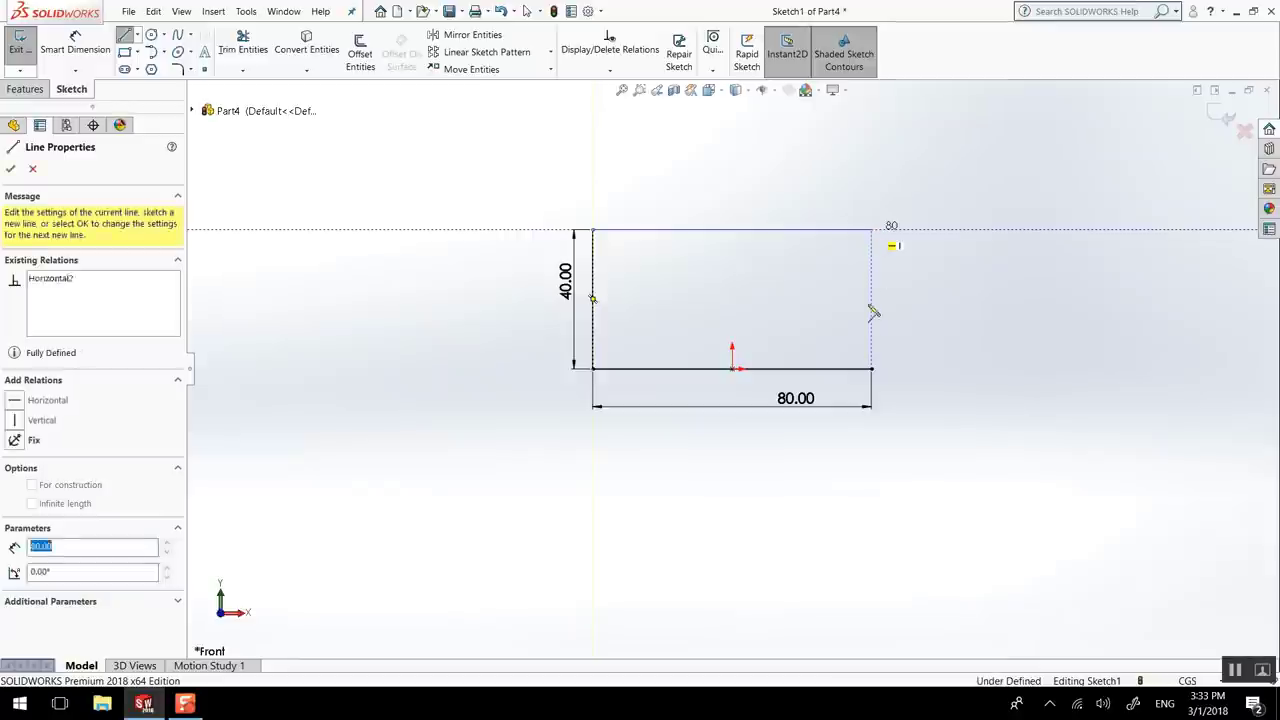
click(873, 369)
key(Escape)
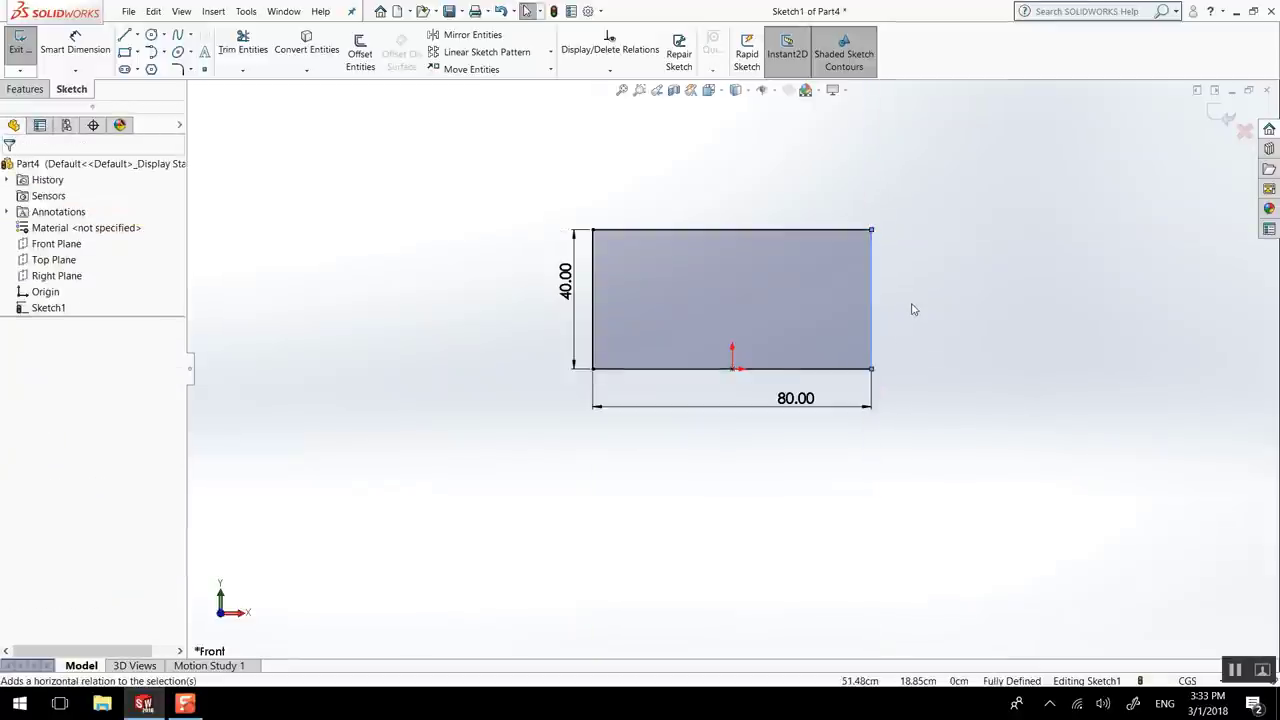
key(f)
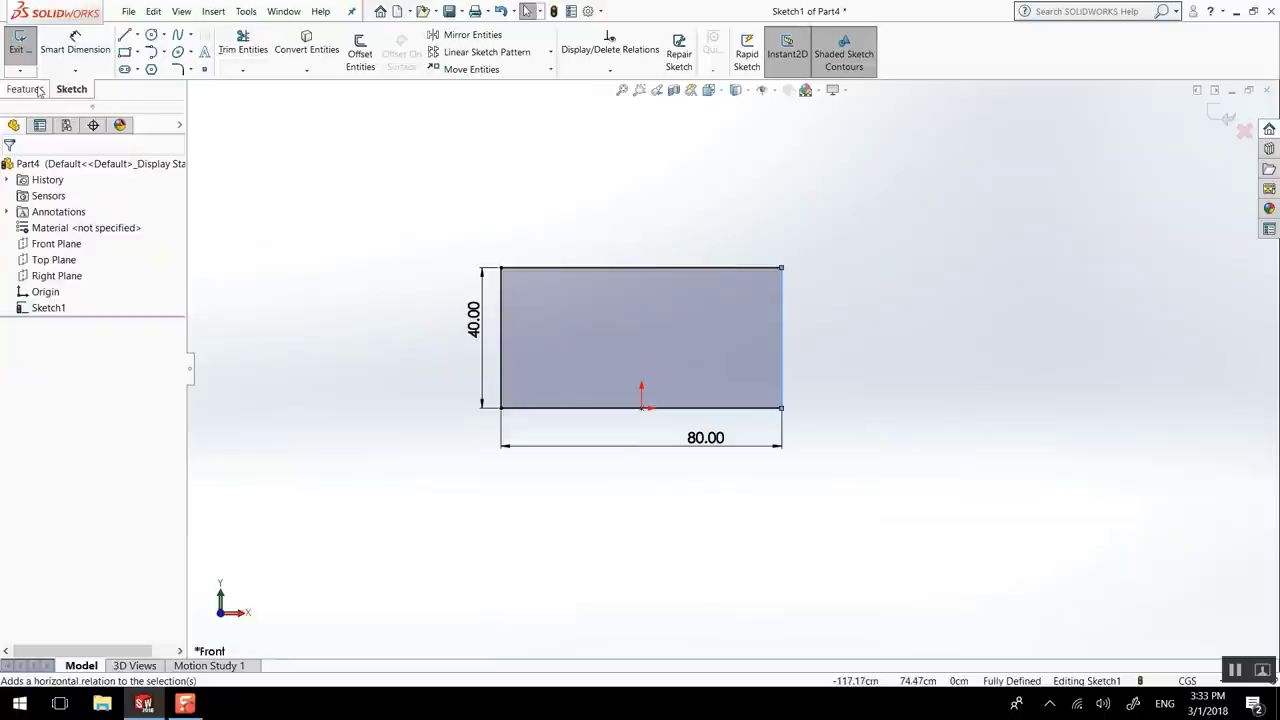
Step: Extrude the rectangle 10 cm into a solid block
click(27, 89)
click(28, 50)
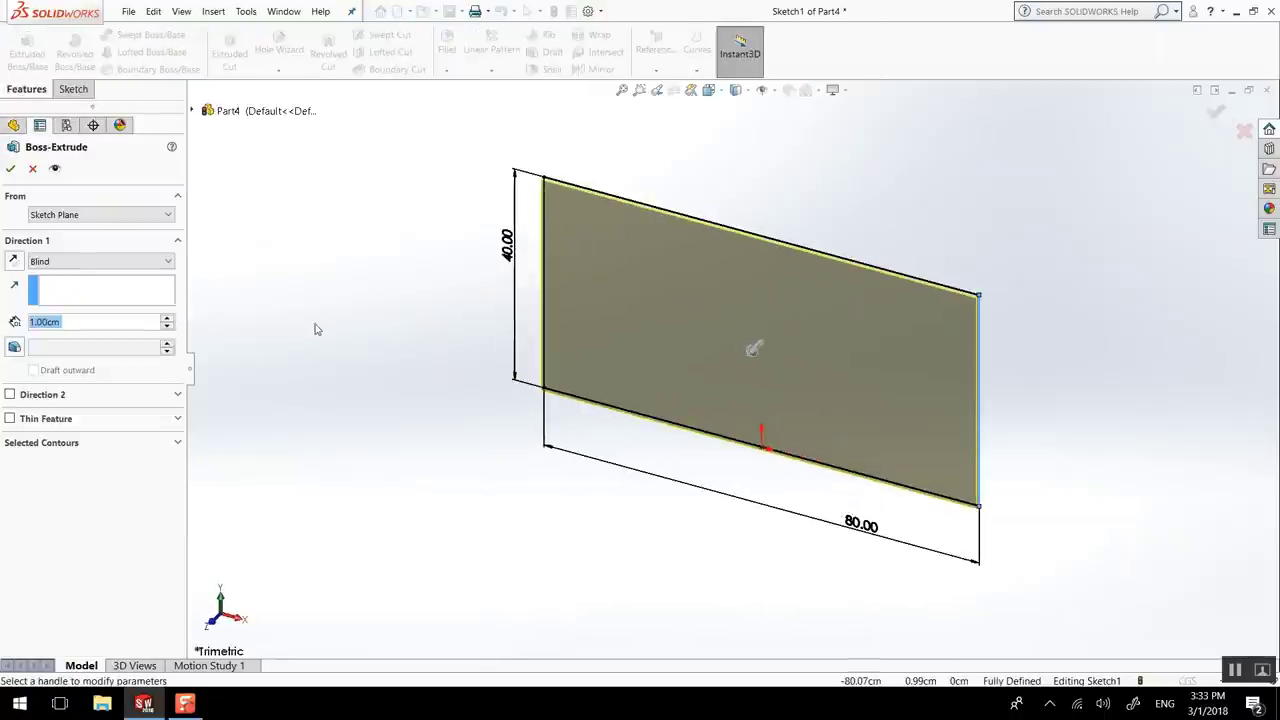
text(10)
key(Return)
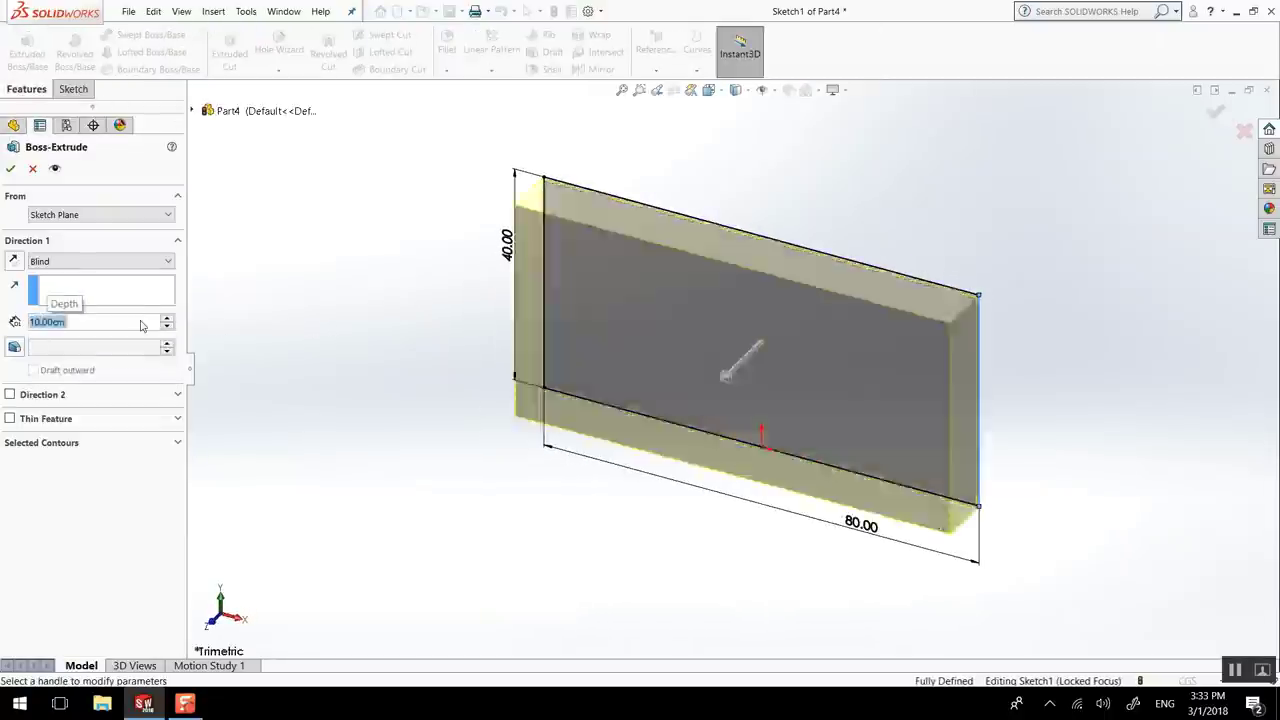
click(10, 170)
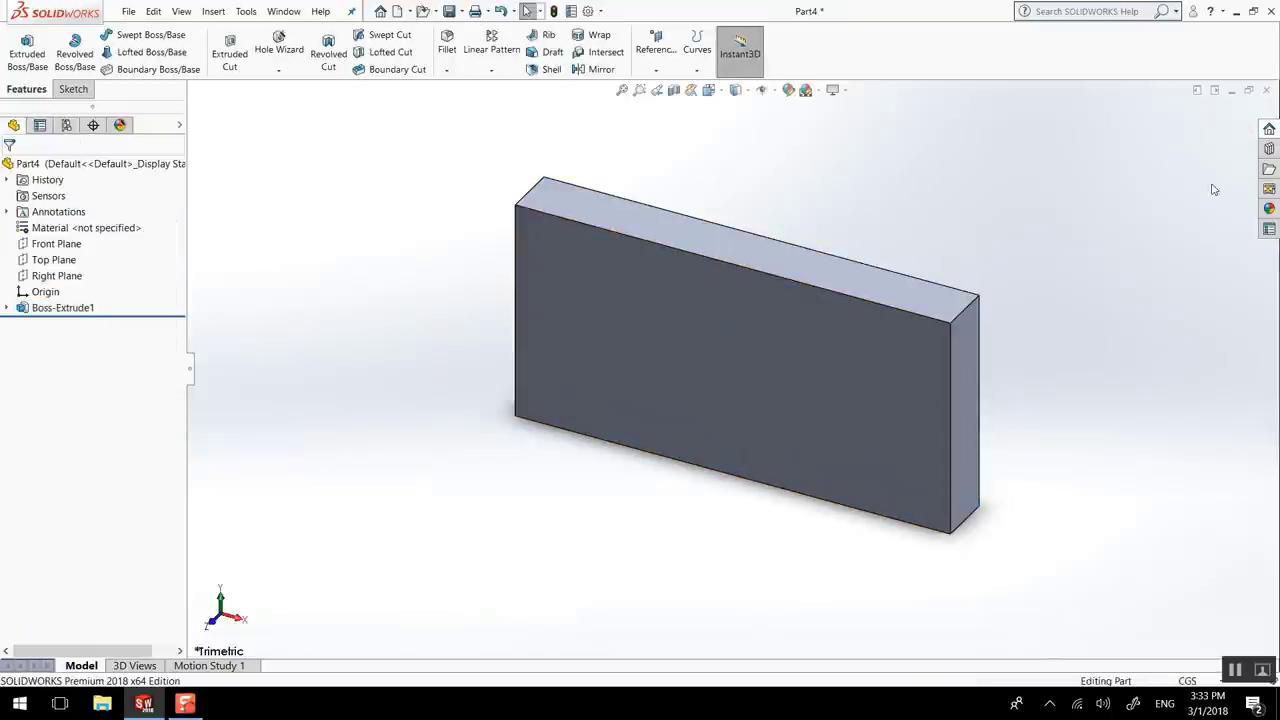
Step: Select the block's front face and view it Normal To
click(759, 329)
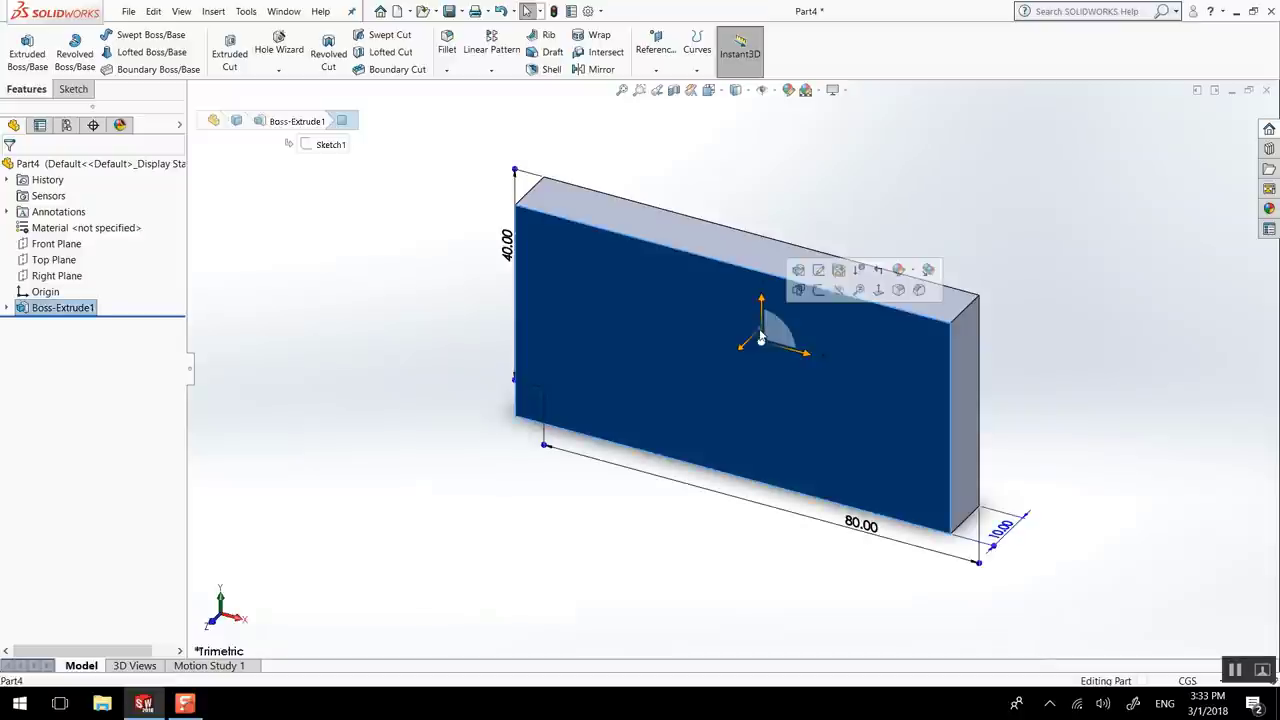
key(ctrl+8)
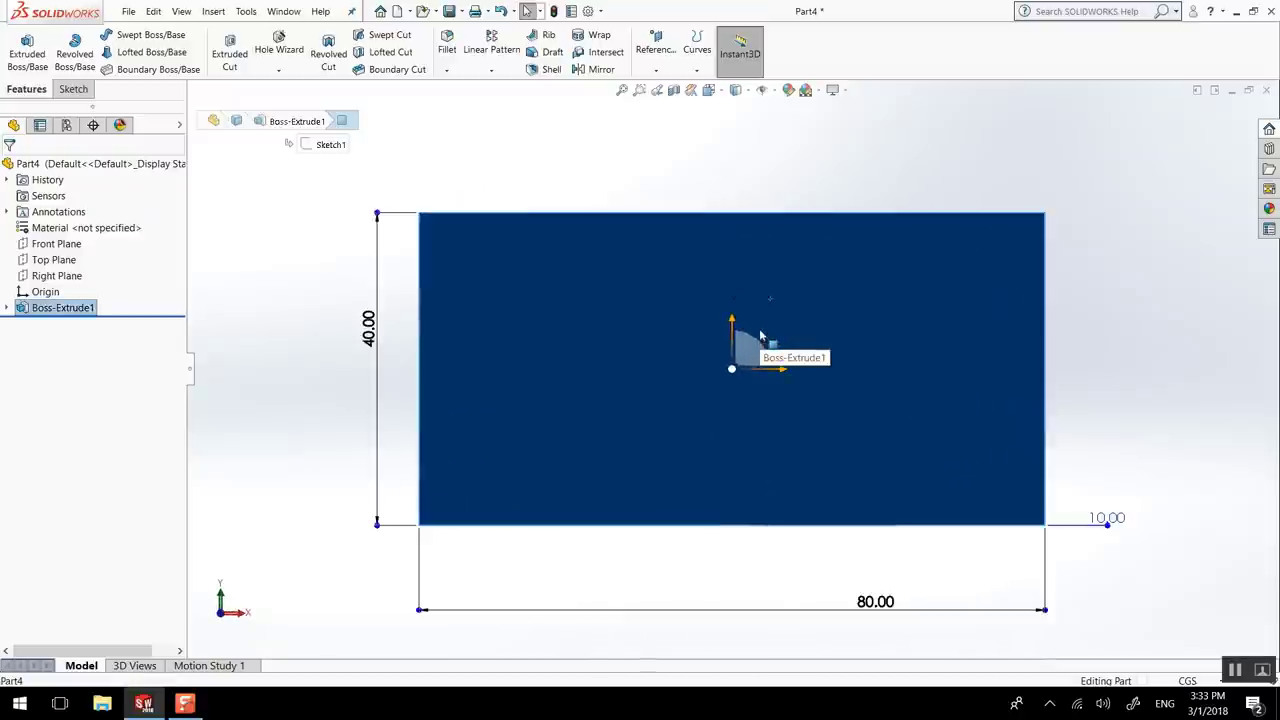
click(73, 89)
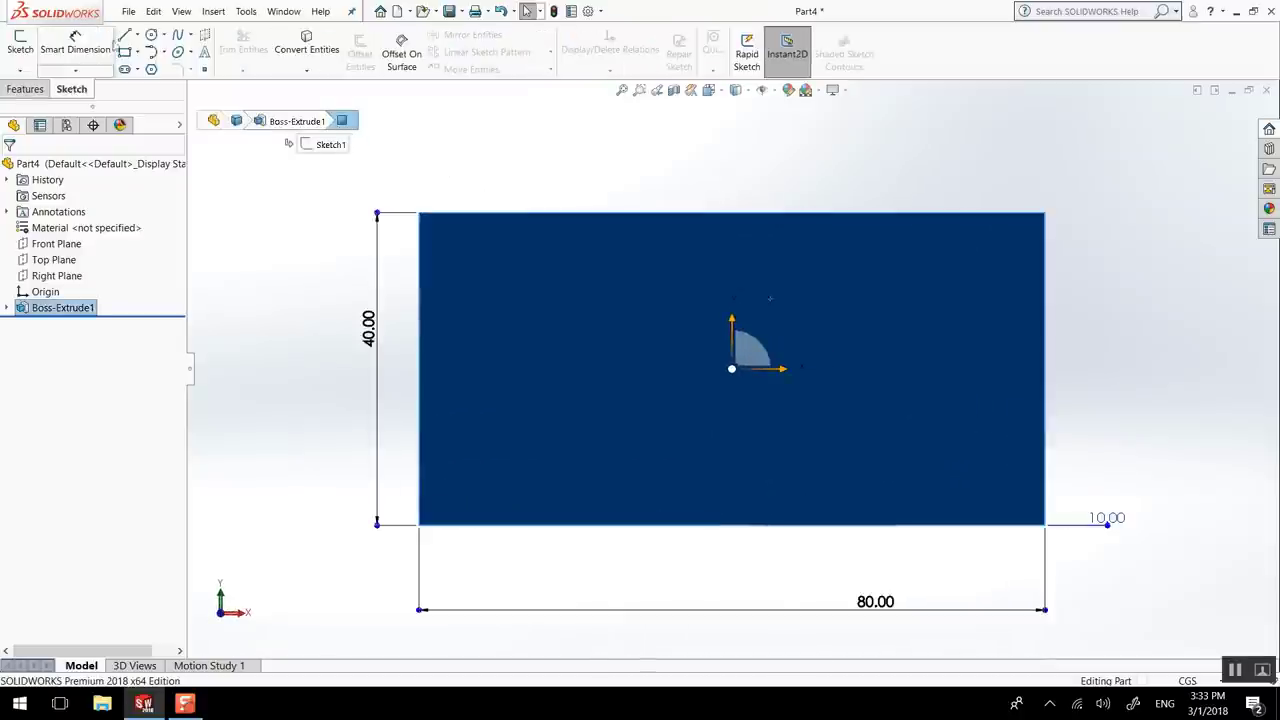
Step: Draw the stepped bottom of the outline from bottom-left to bottom-right corner
click(125, 36)
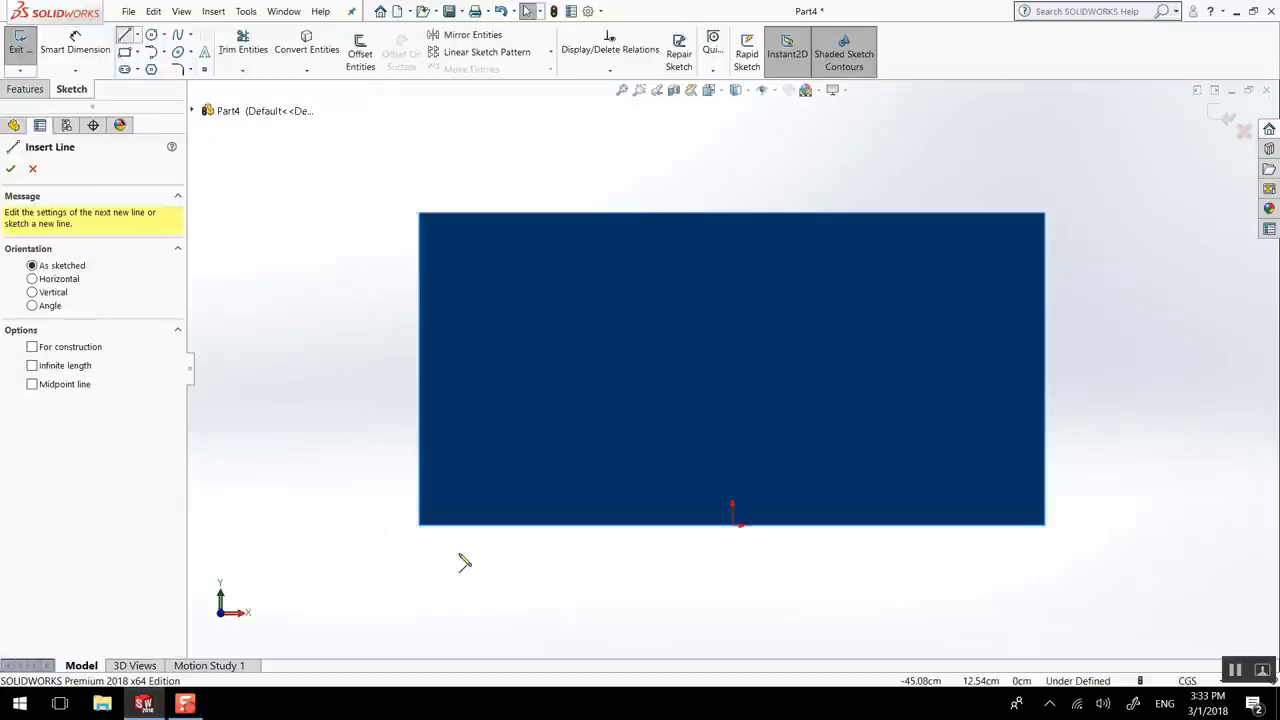
click(420, 526)
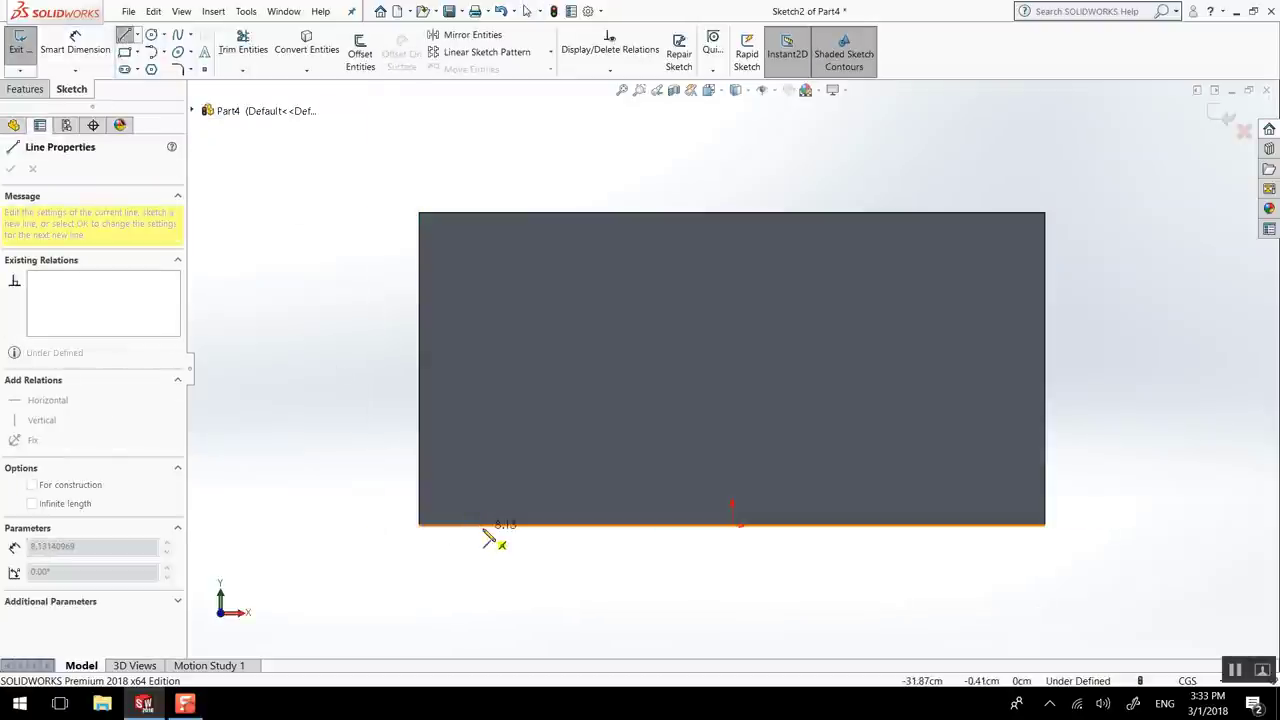
click(483, 527)
click(484, 485)
click(971, 485)
click(971, 527)
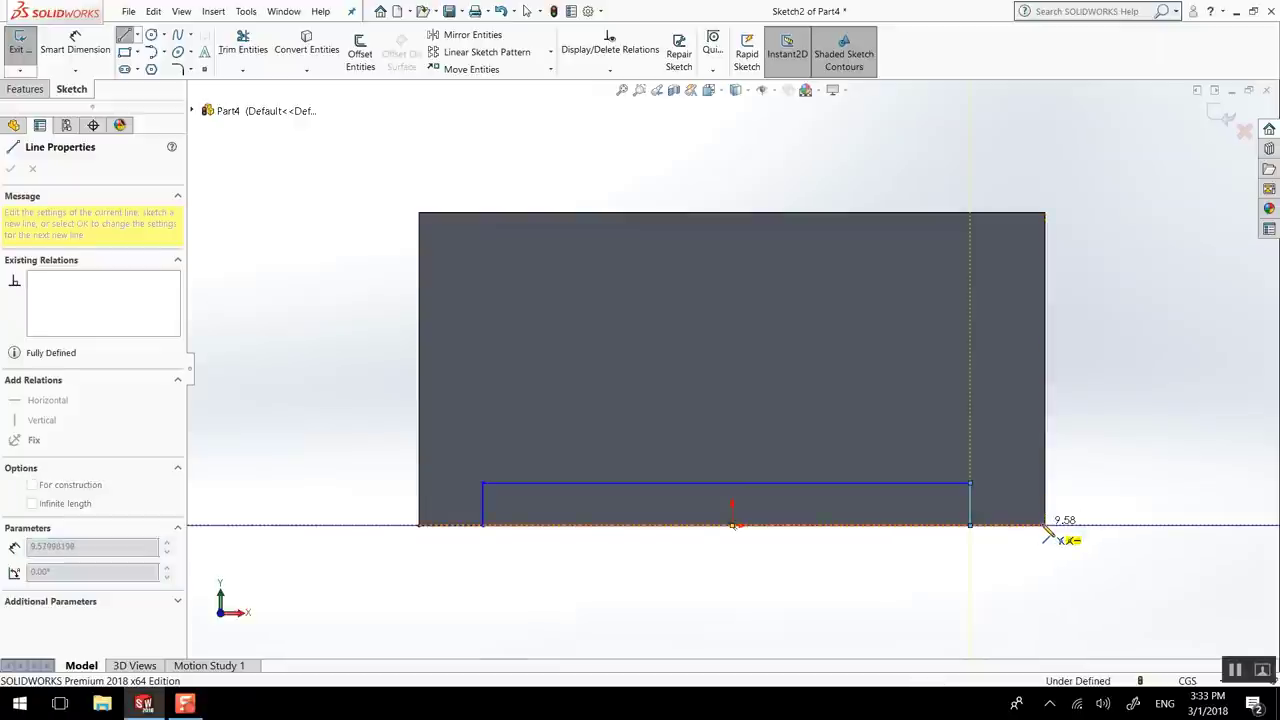
click(1046, 526)
Step: Complete the outline up the right, across the top, and back down to the start
click(1046, 421)
click(971, 421)
click(966, 284)
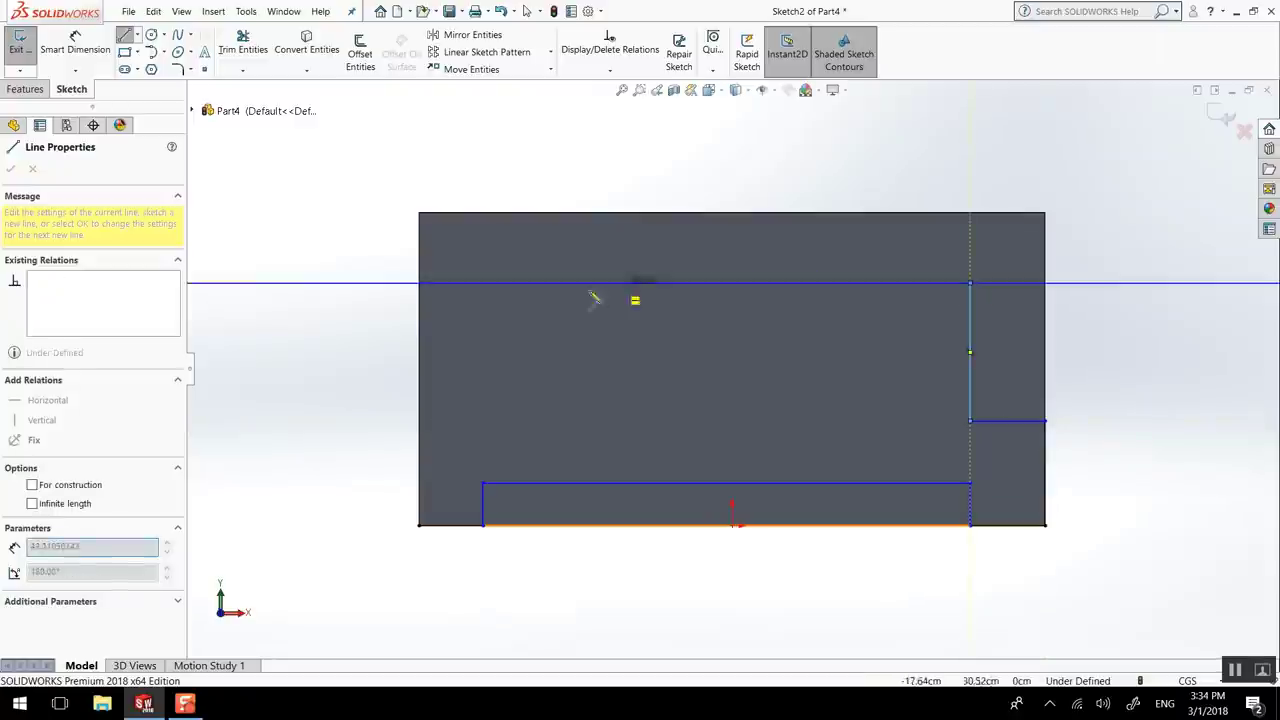
click(484, 287)
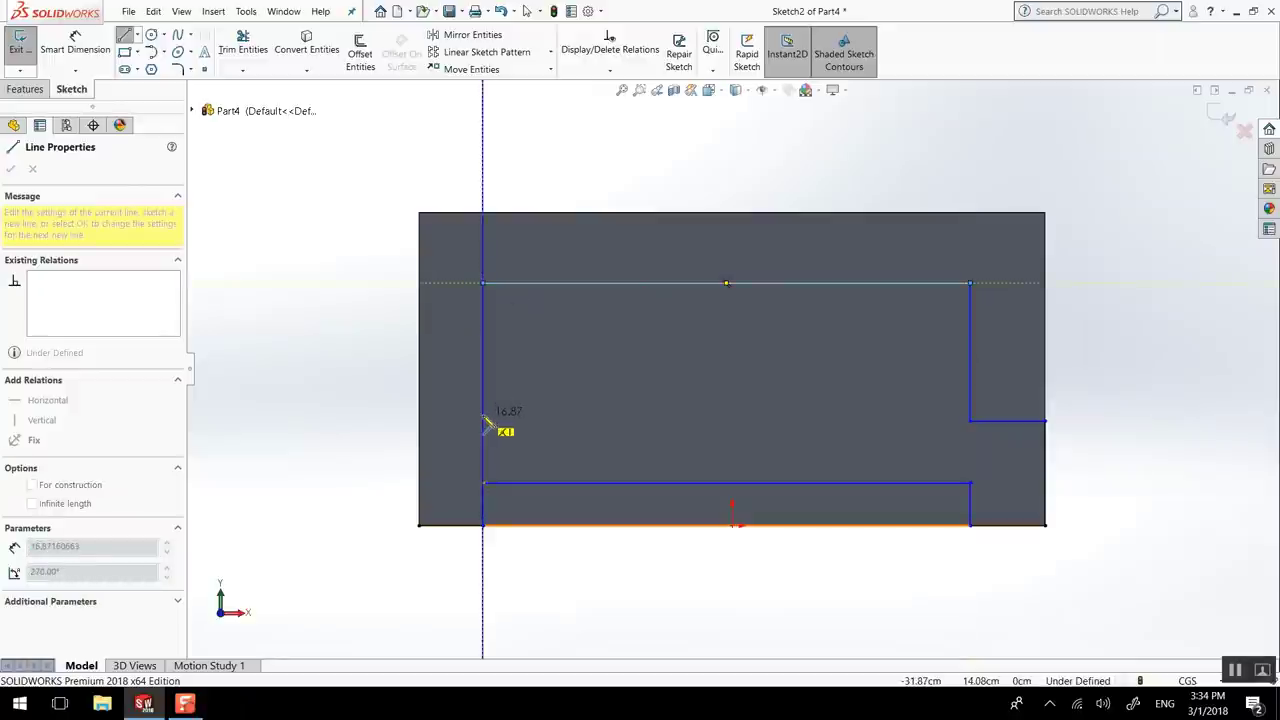
click(484, 421)
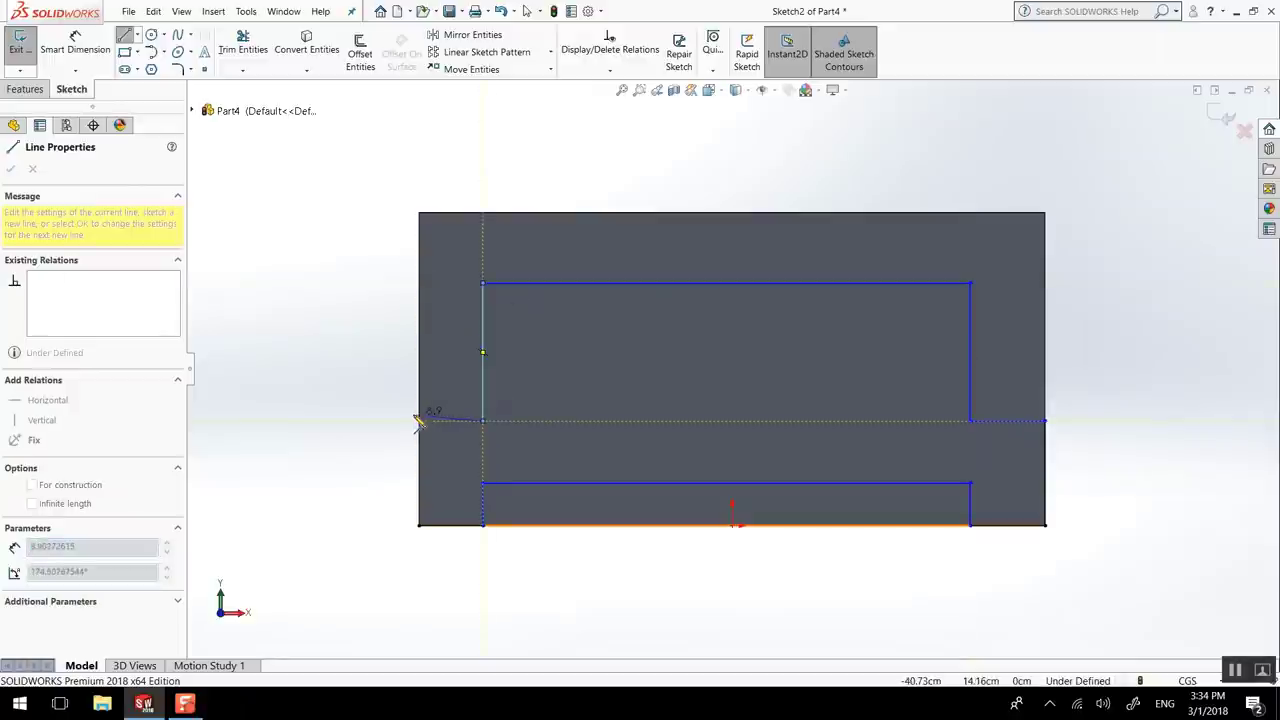
click(421, 421)
click(420, 525)
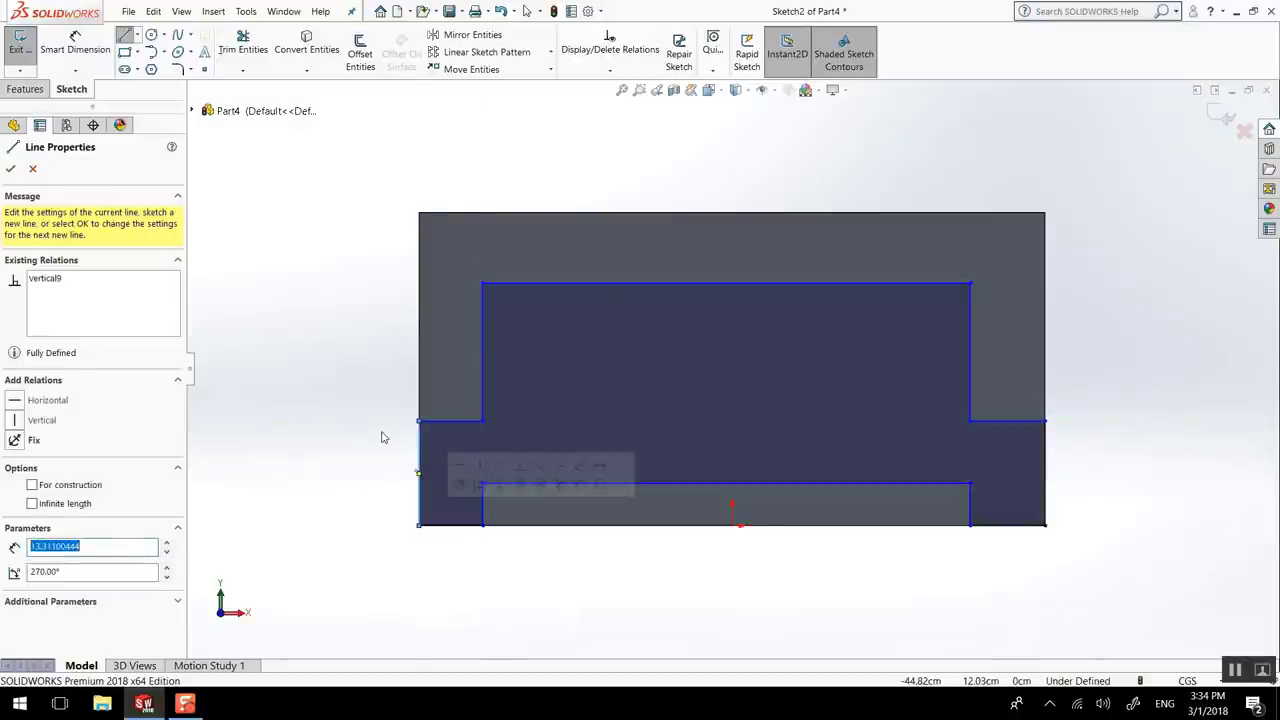
Step: Dimension the bottom-left edge of the profile to 10 cm
key(Escape)
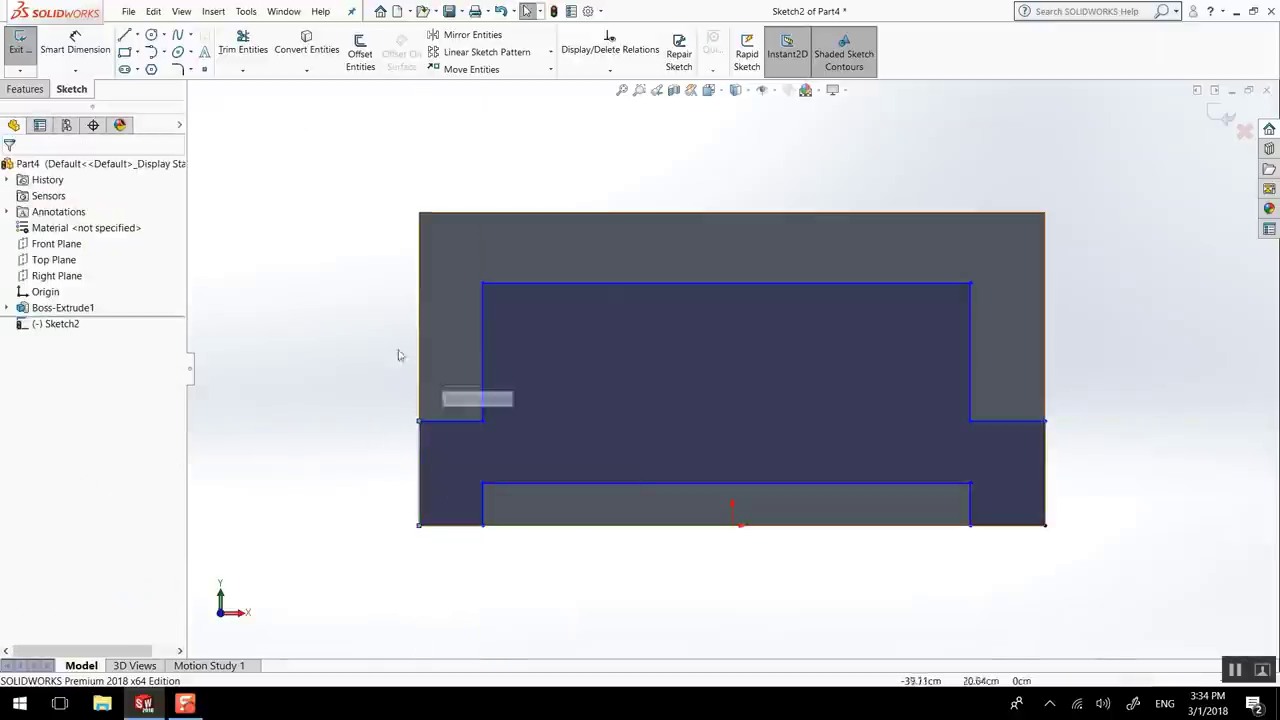
click(73, 50)
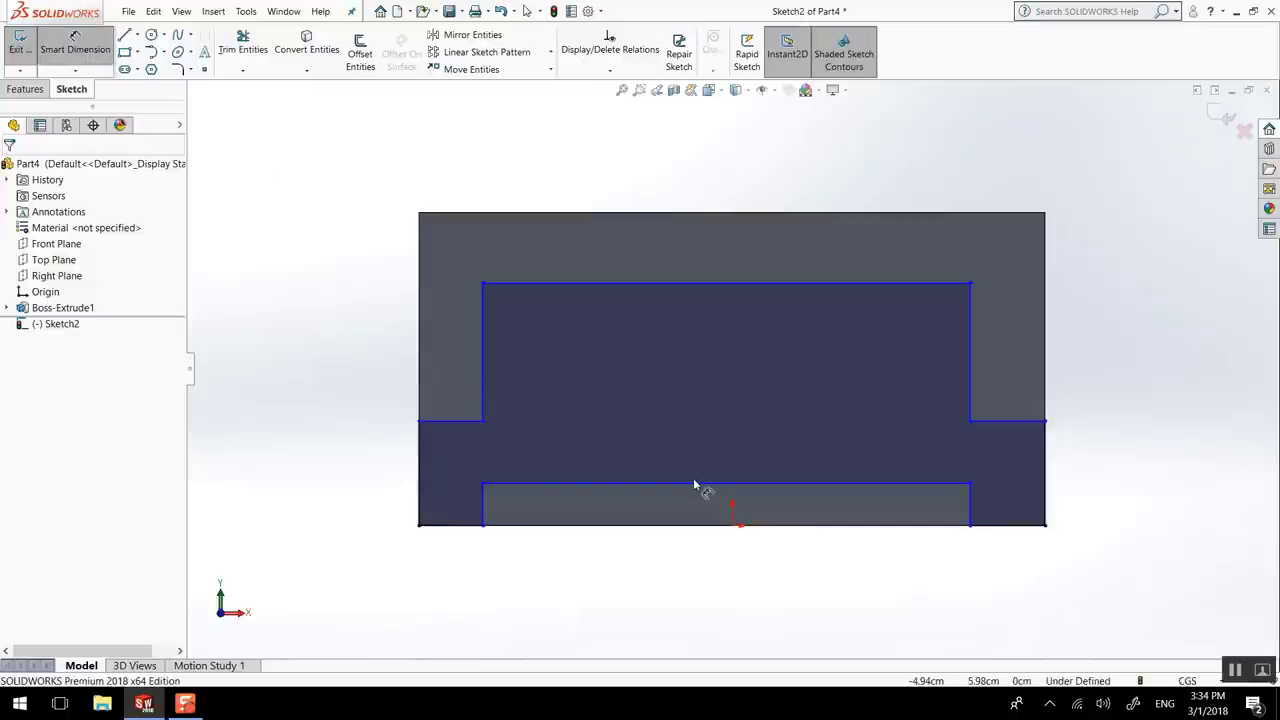
click(449, 525)
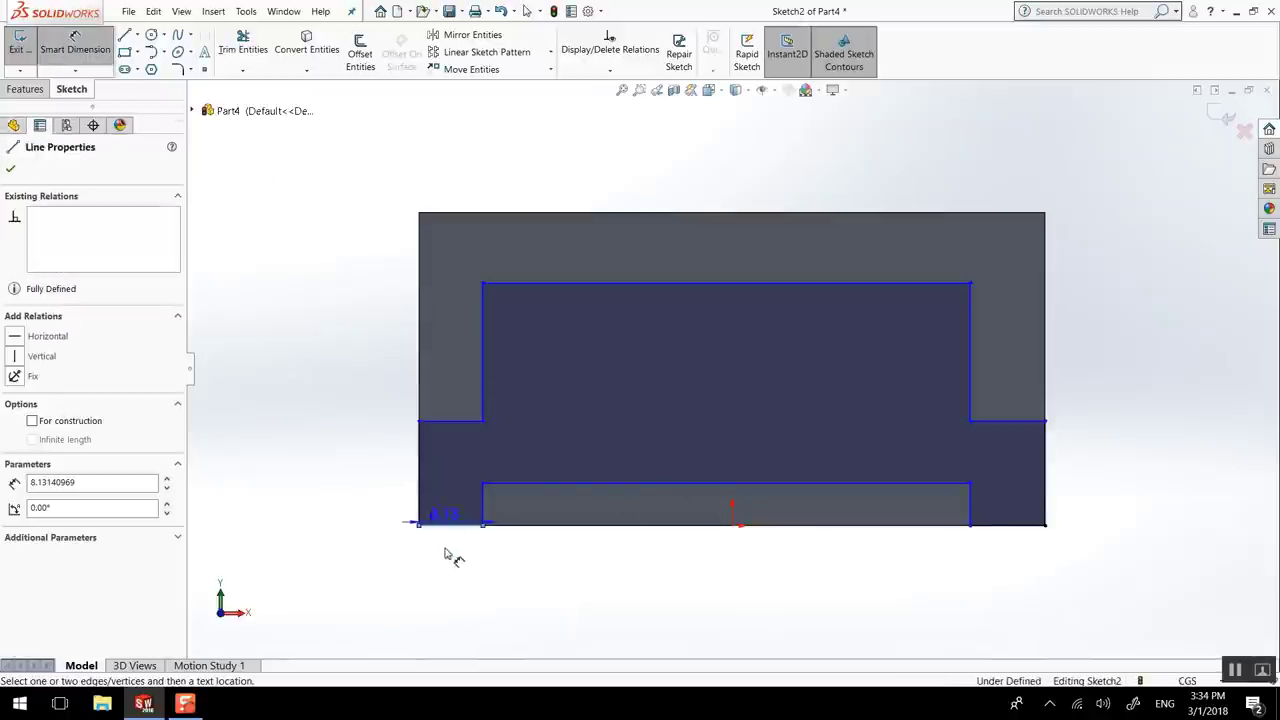
click(449, 555)
text(10)
key(Return)
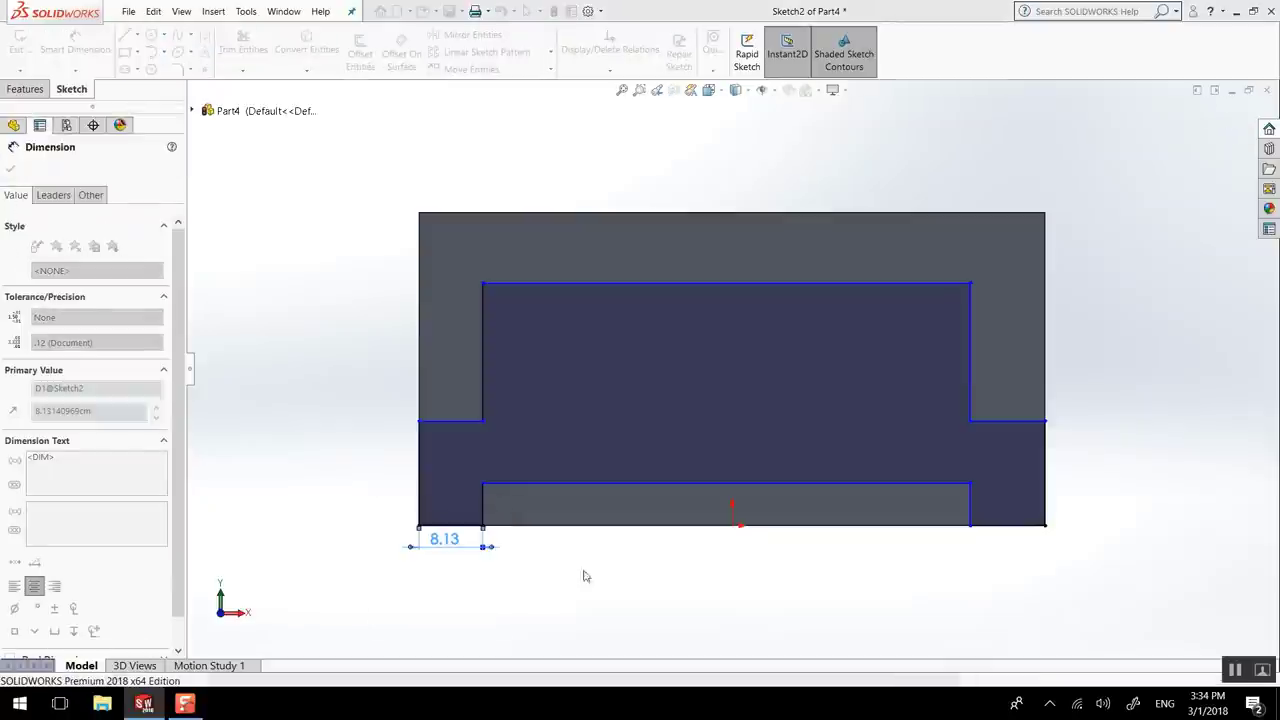
Step: Dimension the bottom-right edge to 10 cm and discard the redundant 60 cm middle dimension
click(1003, 526)
click(1003, 555)
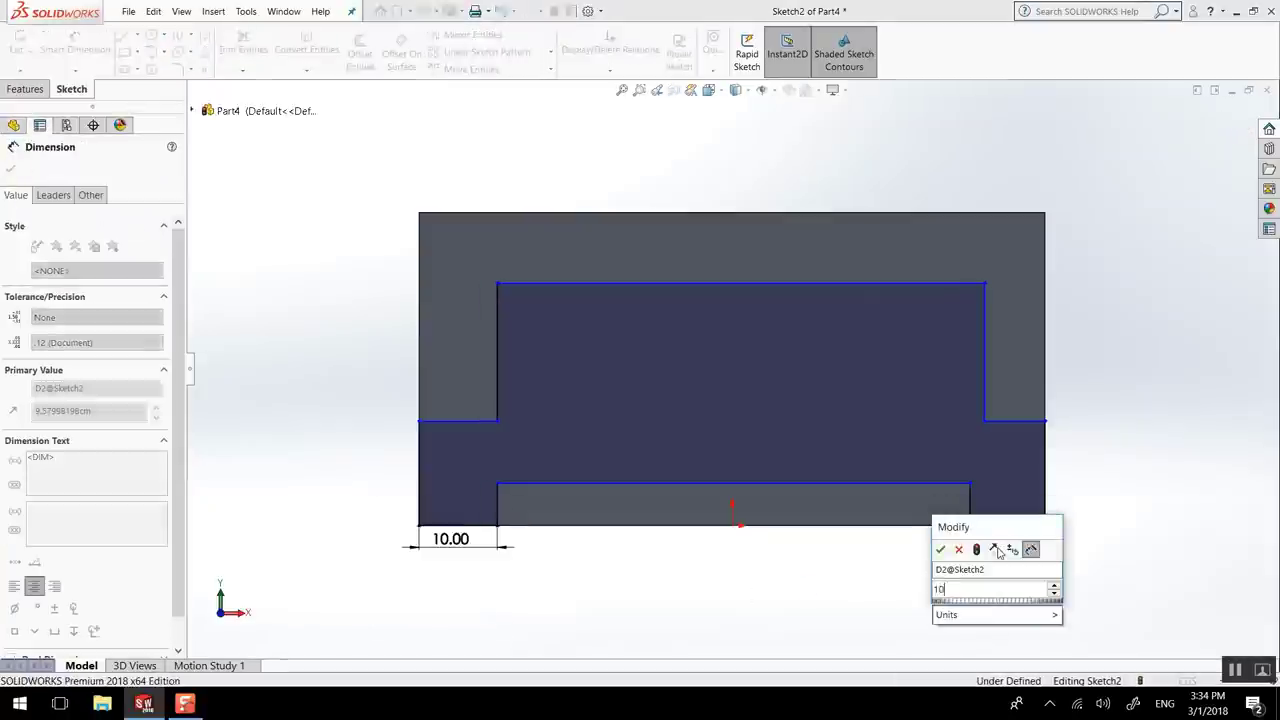
key(Return)
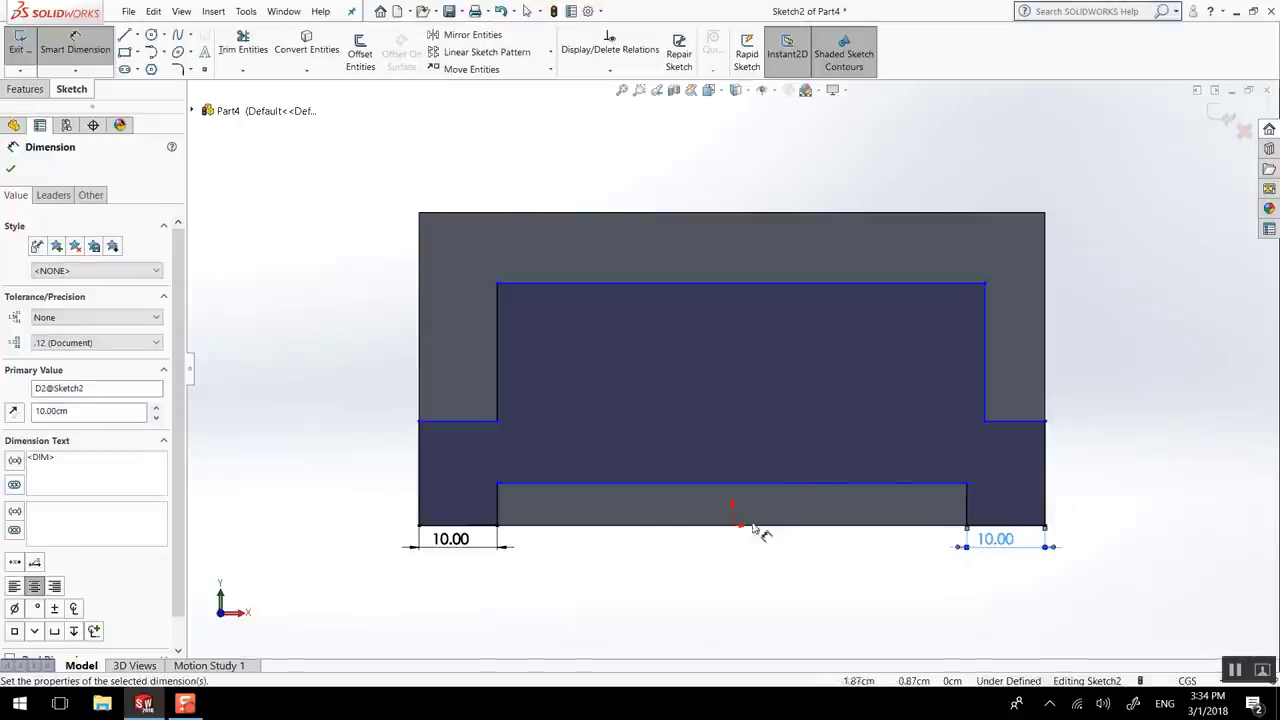
click(846, 489)
click(813, 558)
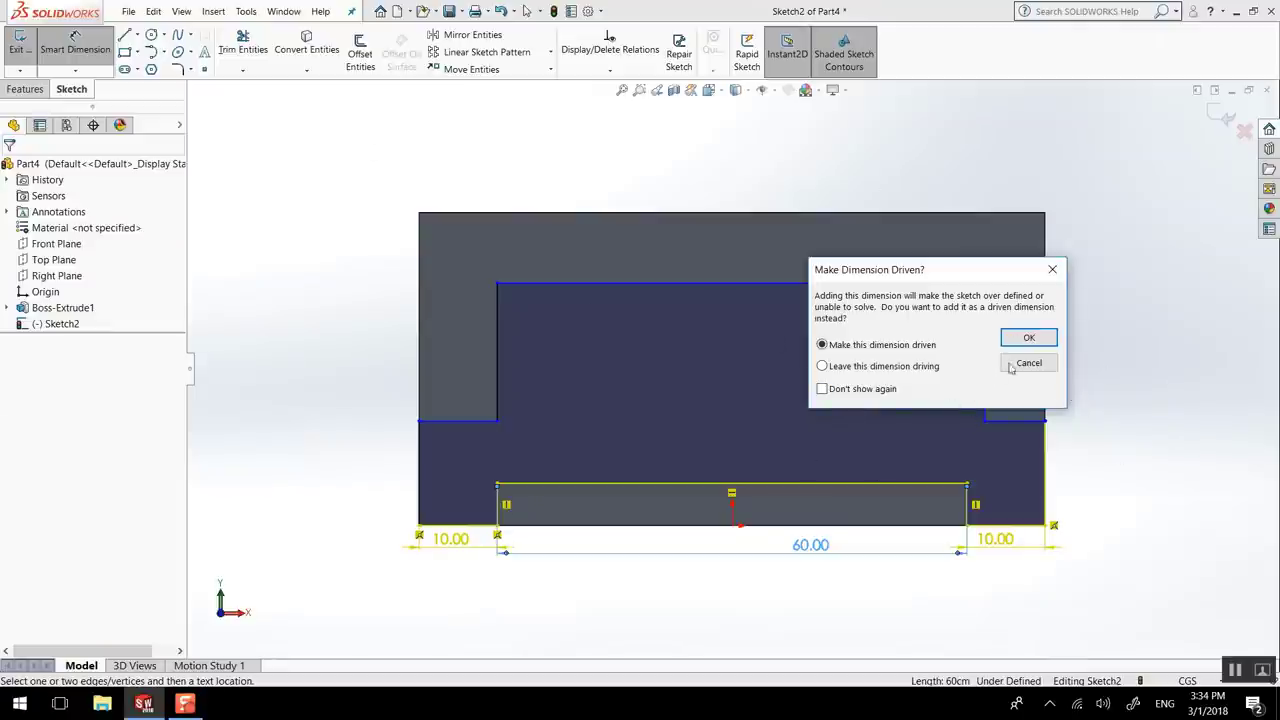
click(1030, 363)
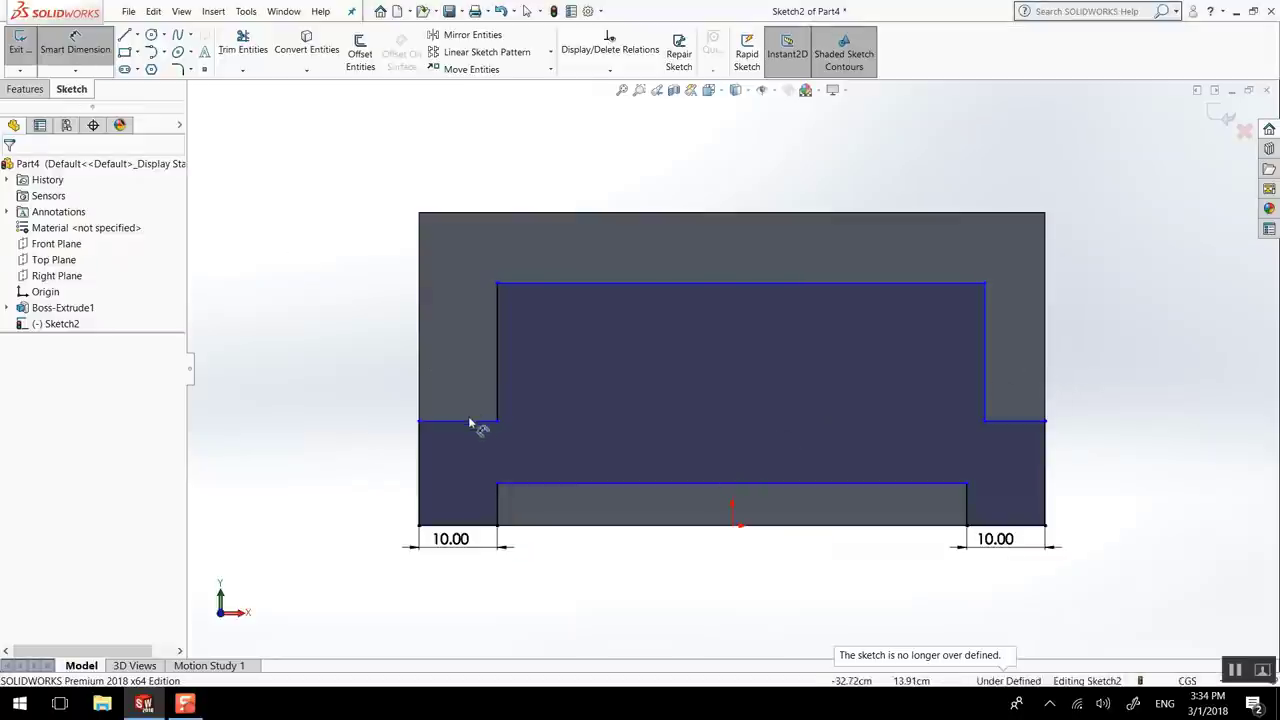
Step: Dimension the lower-left and lower-right step heights to 15 cm each
click(420, 438)
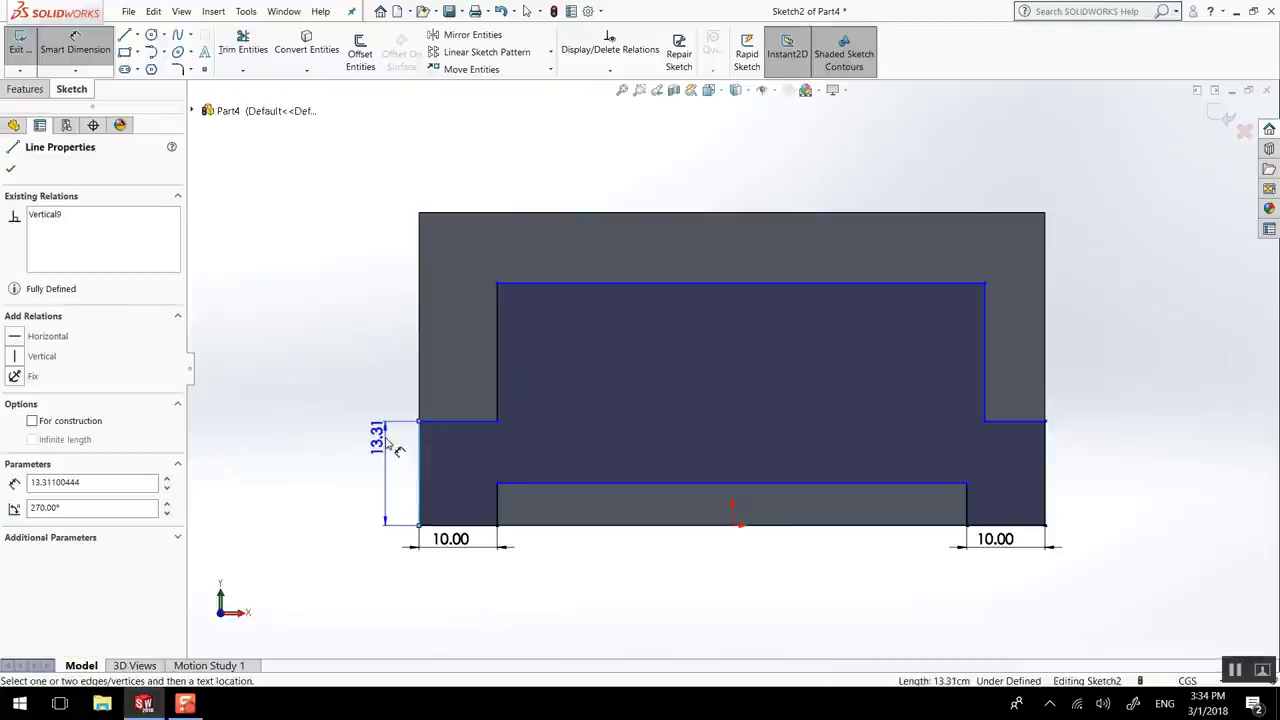
click(385, 445)
text(15)
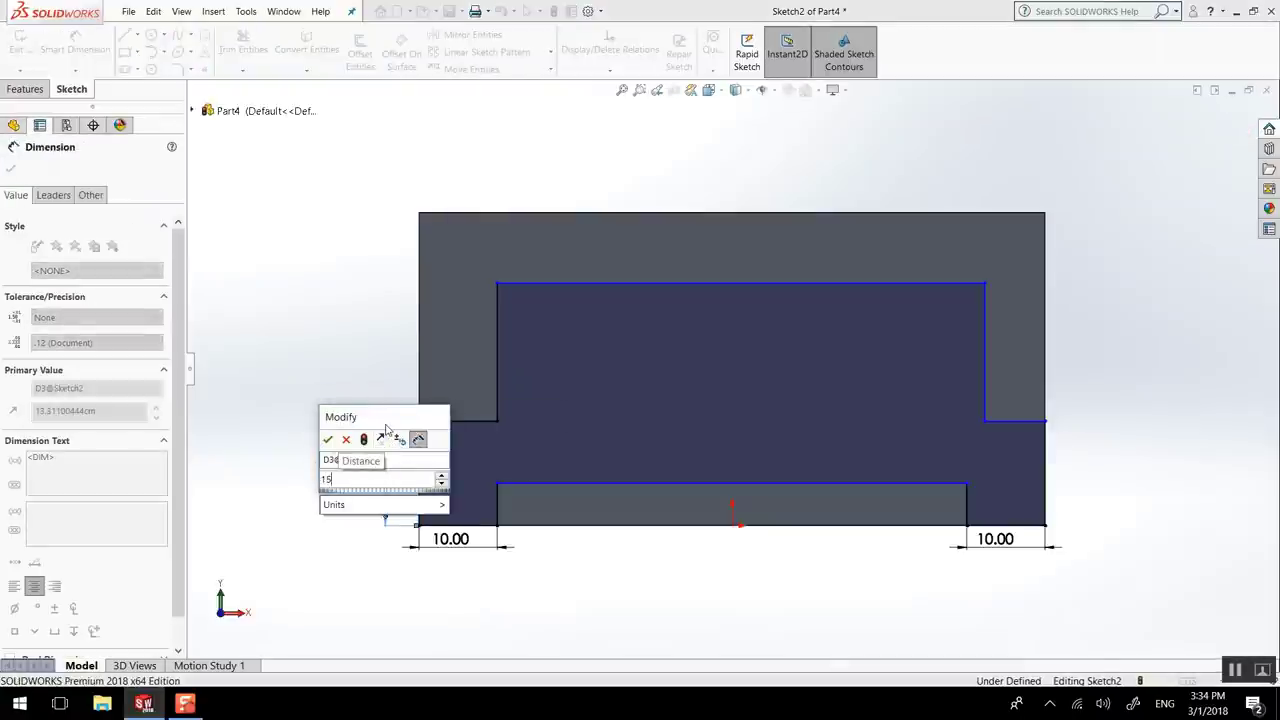
key(Return)
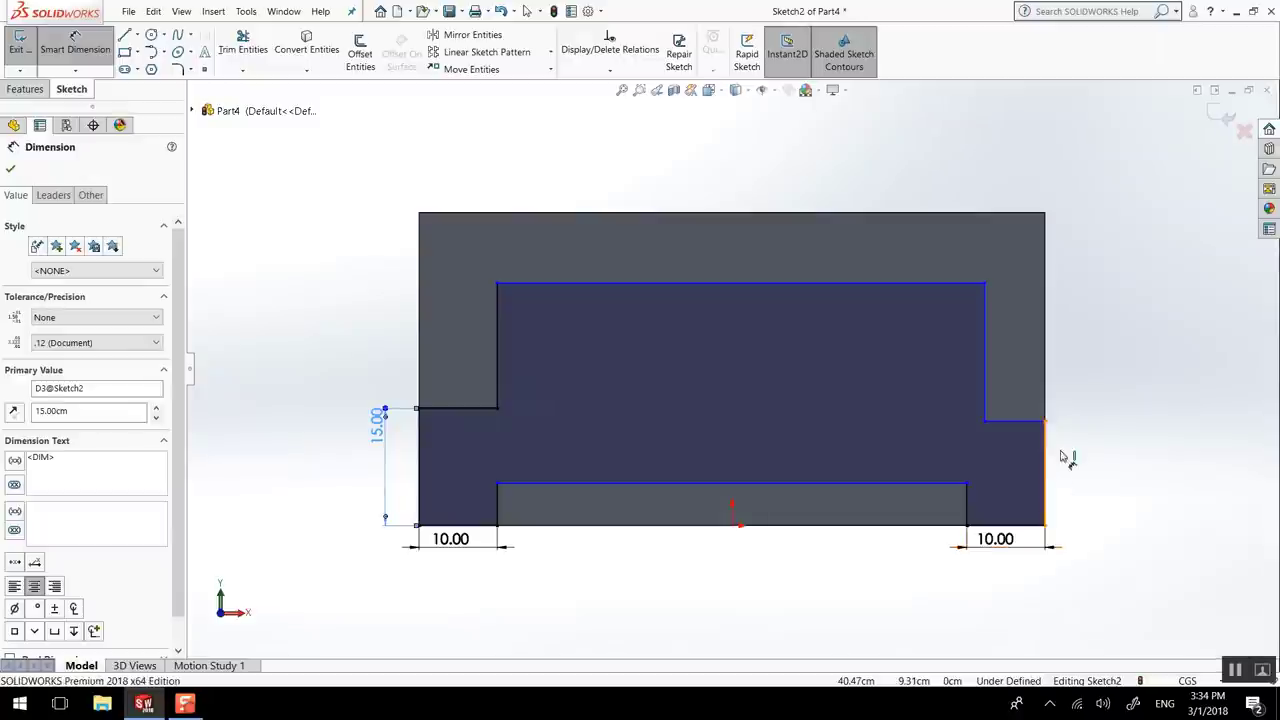
click(1046, 456)
click(1080, 460)
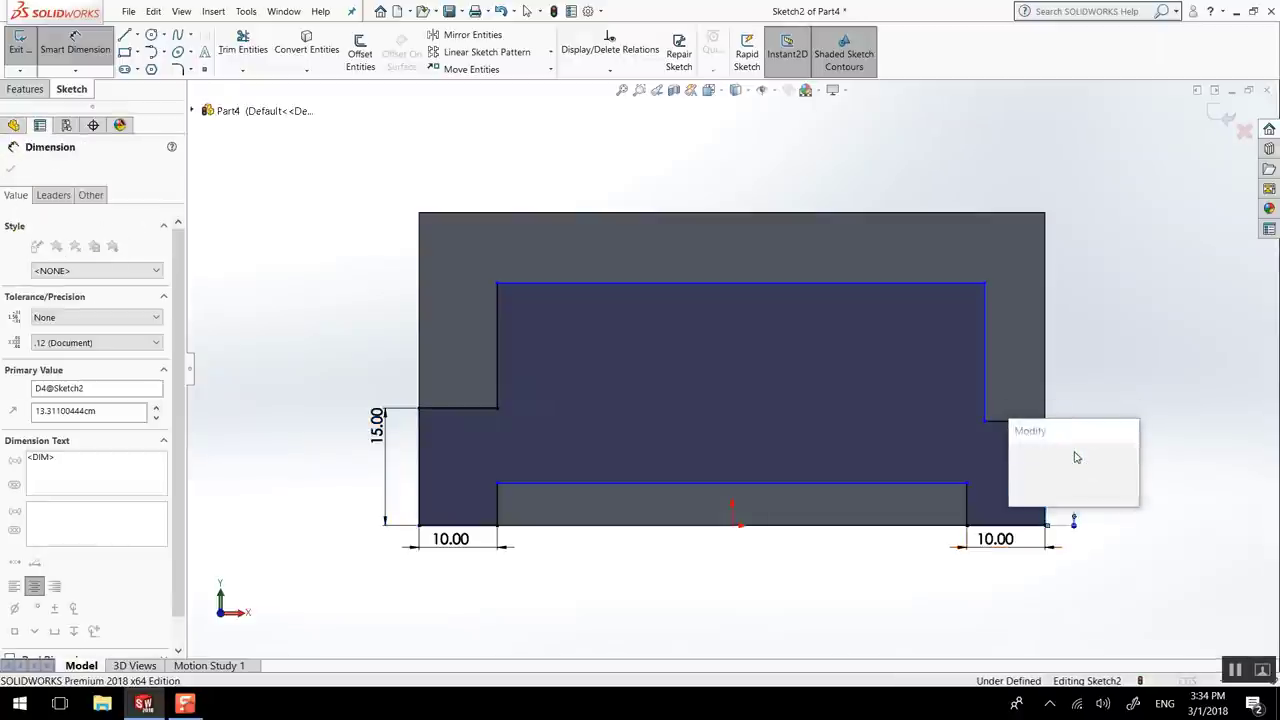
text(15)
key(Return)
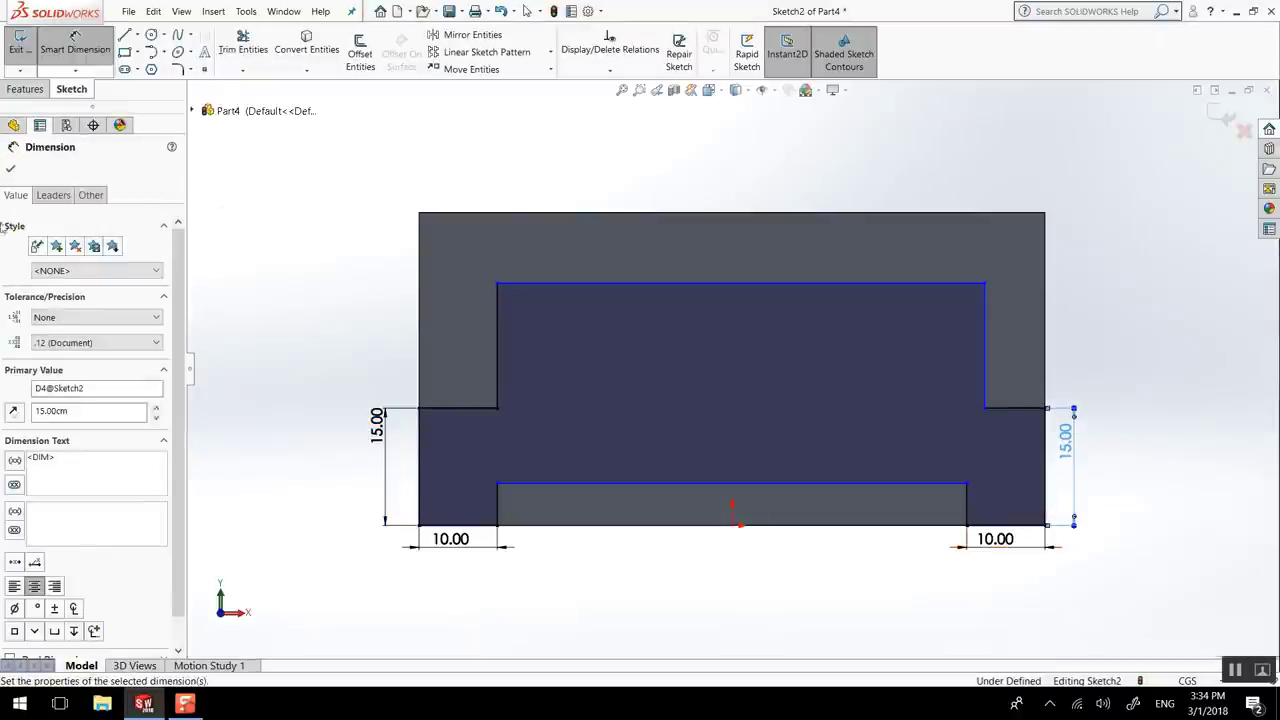
Step: Dimension the upper-left vertical edge to 15 cm
click(11, 171)
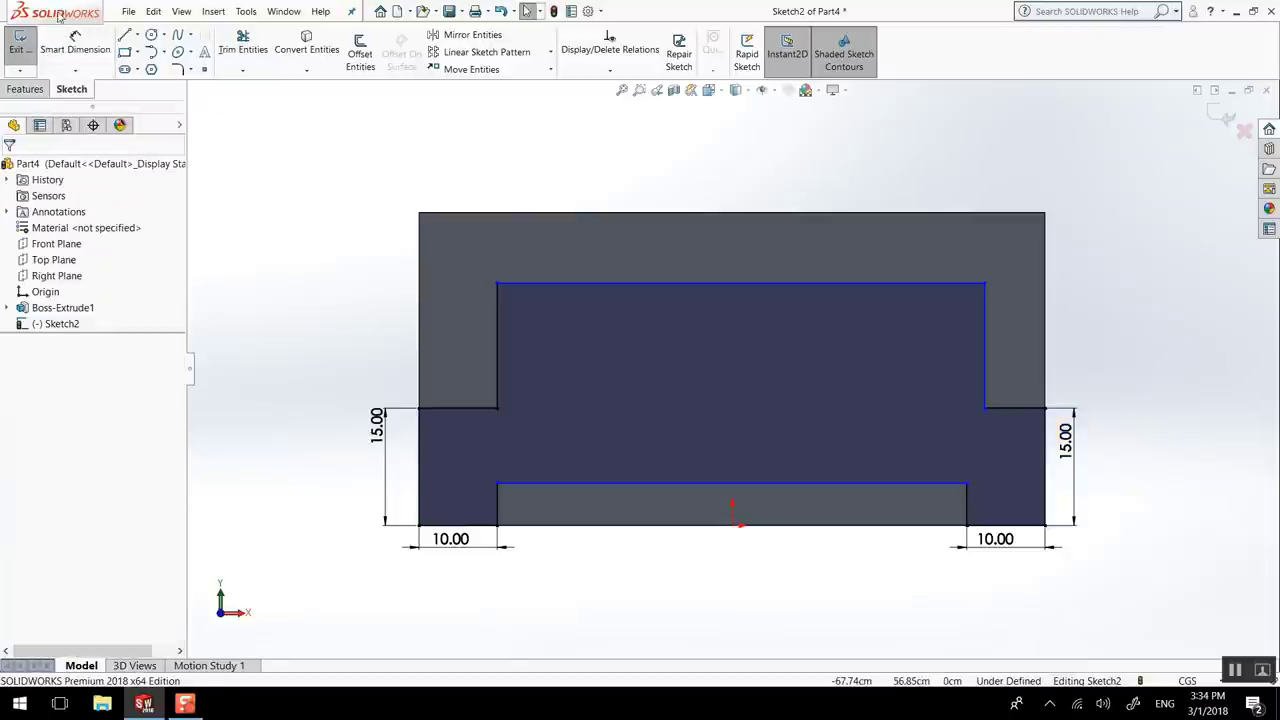
click(485, 348)
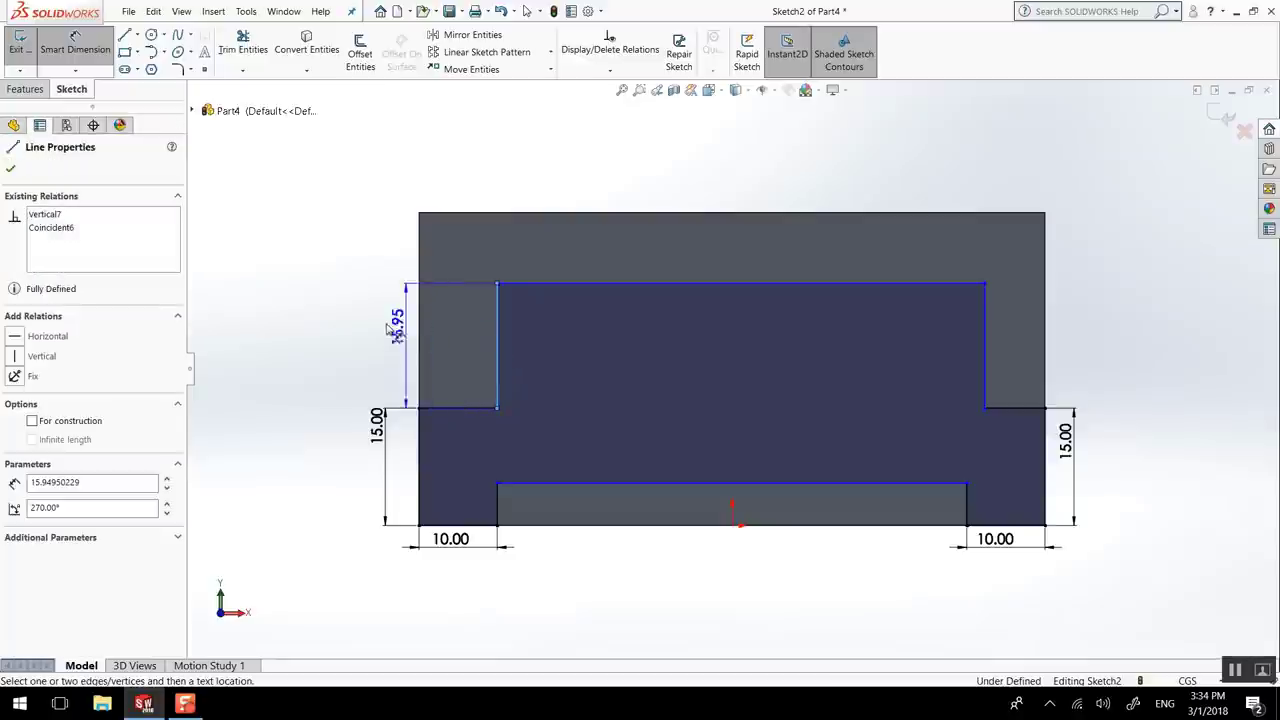
click(372, 328)
text(15)
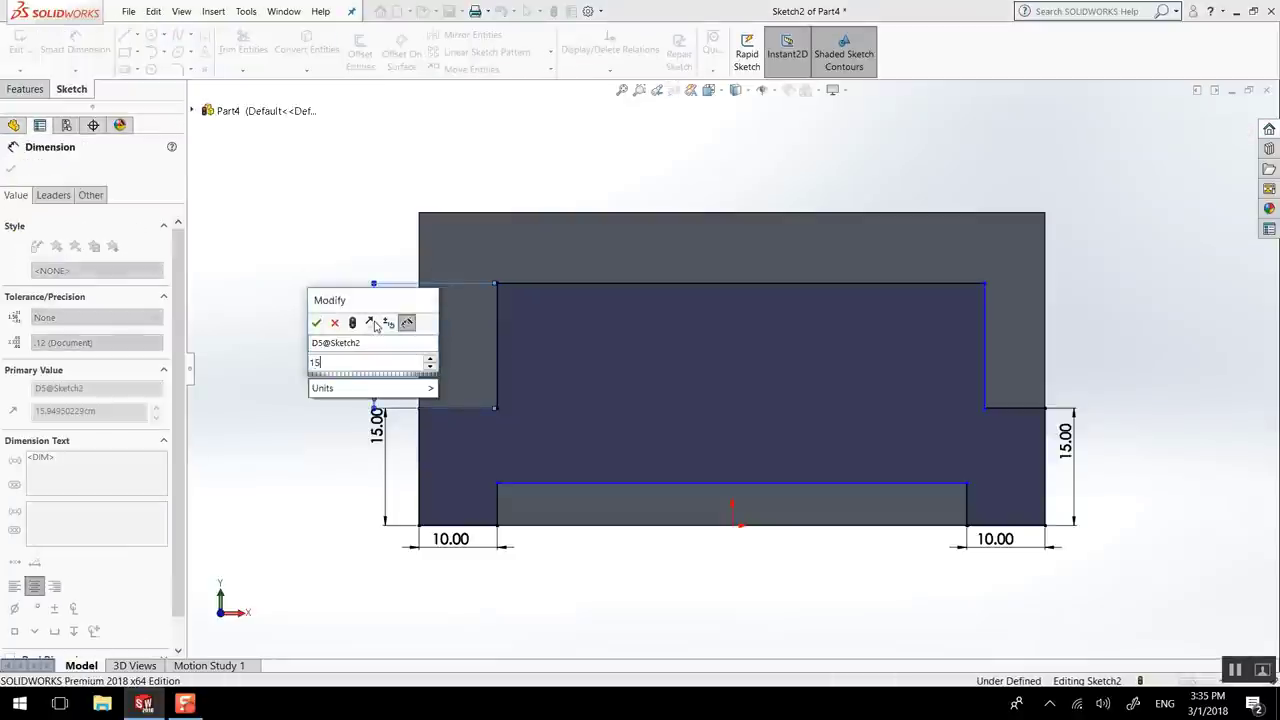
key(Return)
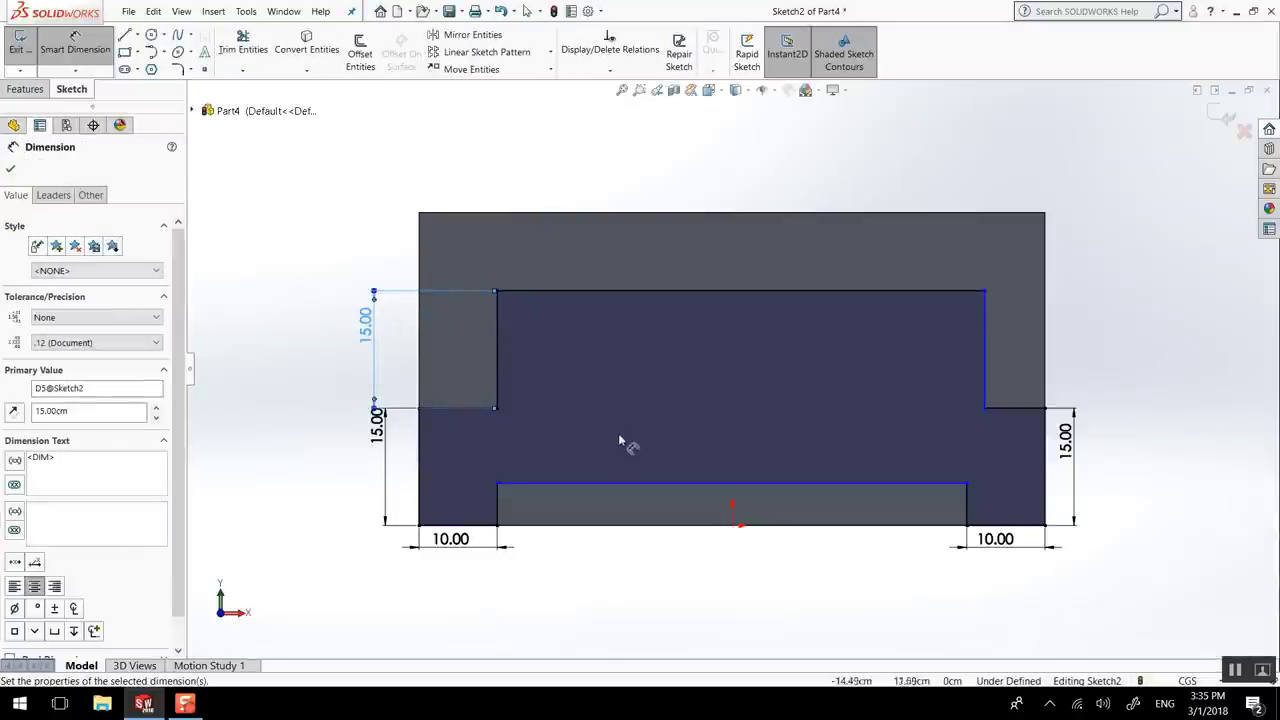
Step: Extrude the stepped profile 10 cm blind with Merge result, then orbit to inspect
click(26, 89)
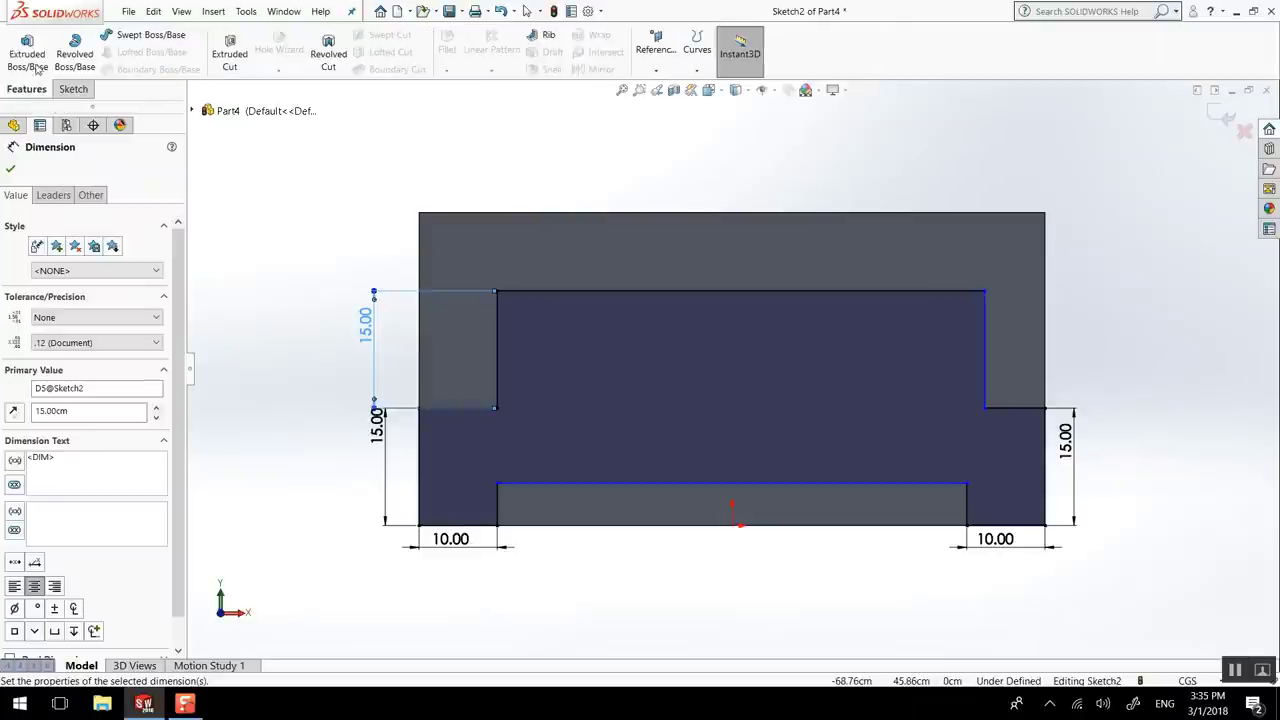
click(27, 52)
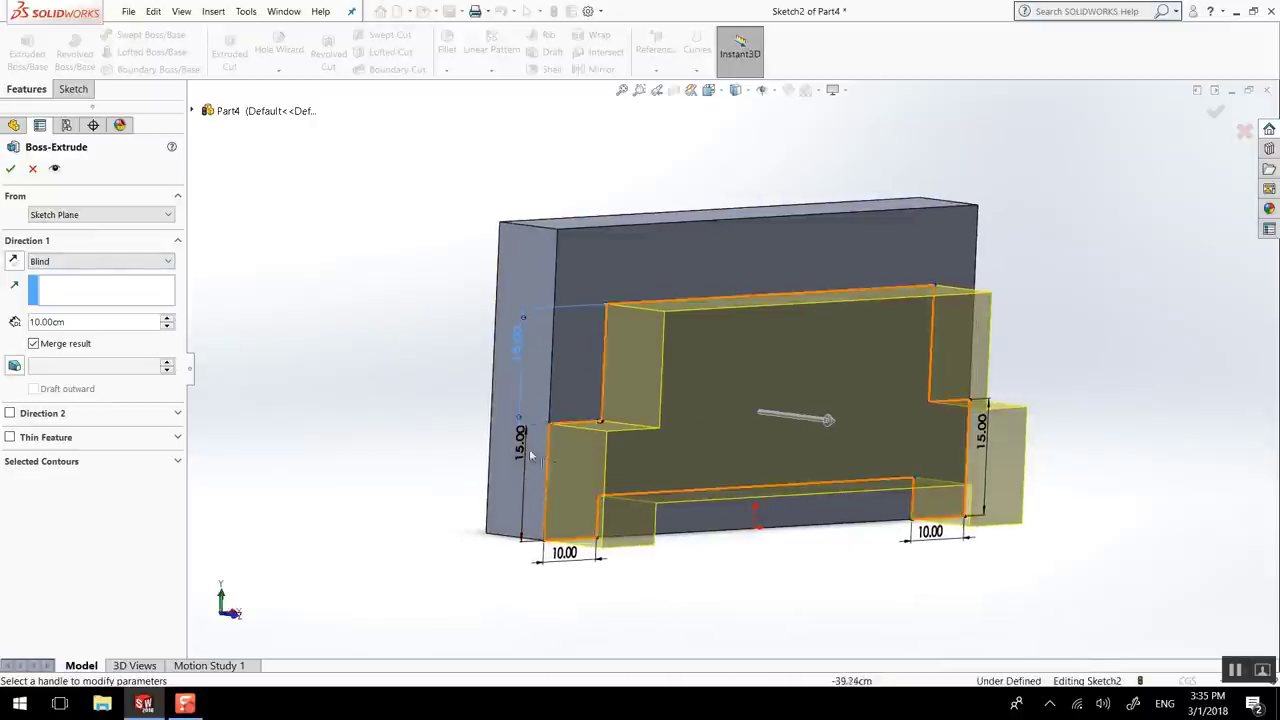
click(11, 170)
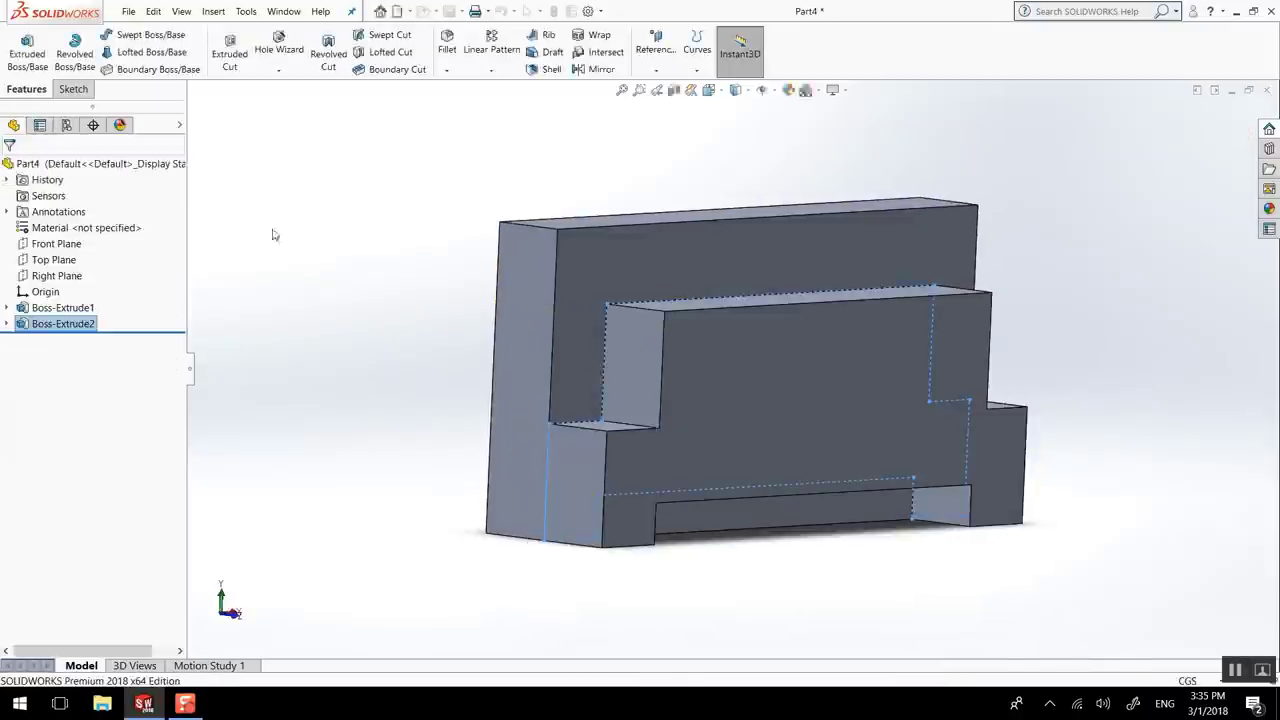
middle_drag(406, 443, 266, 294)
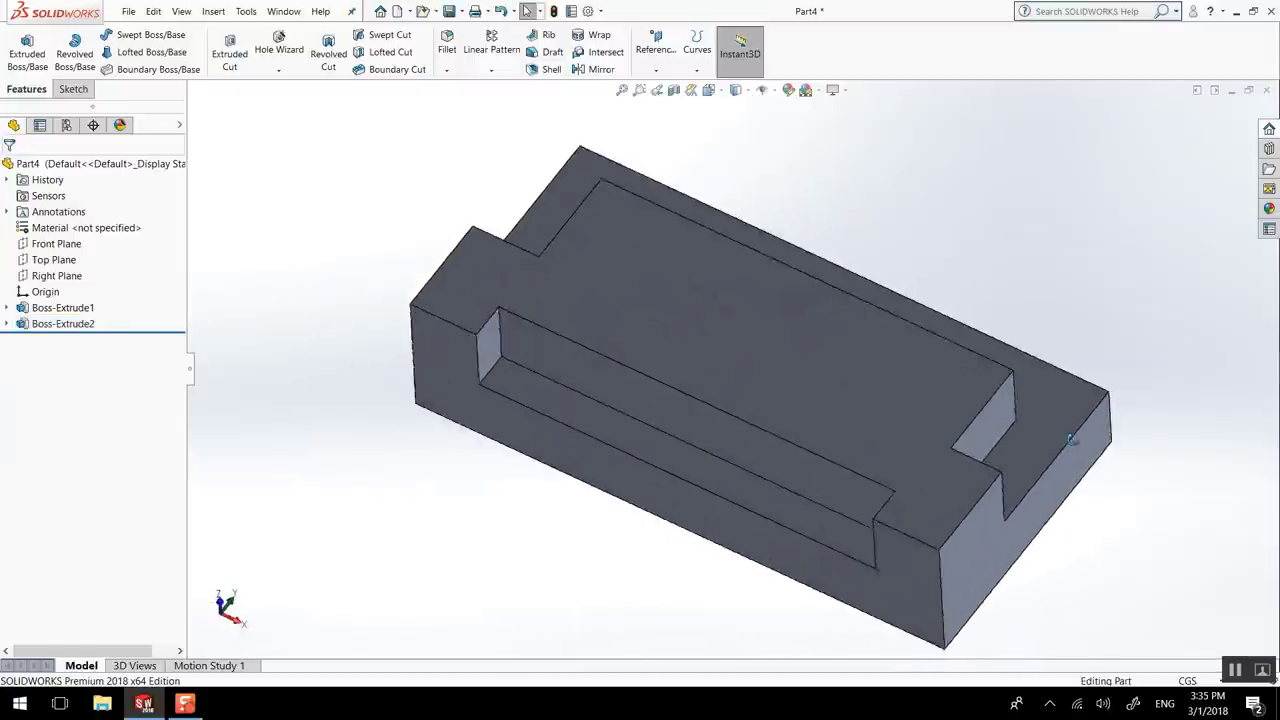